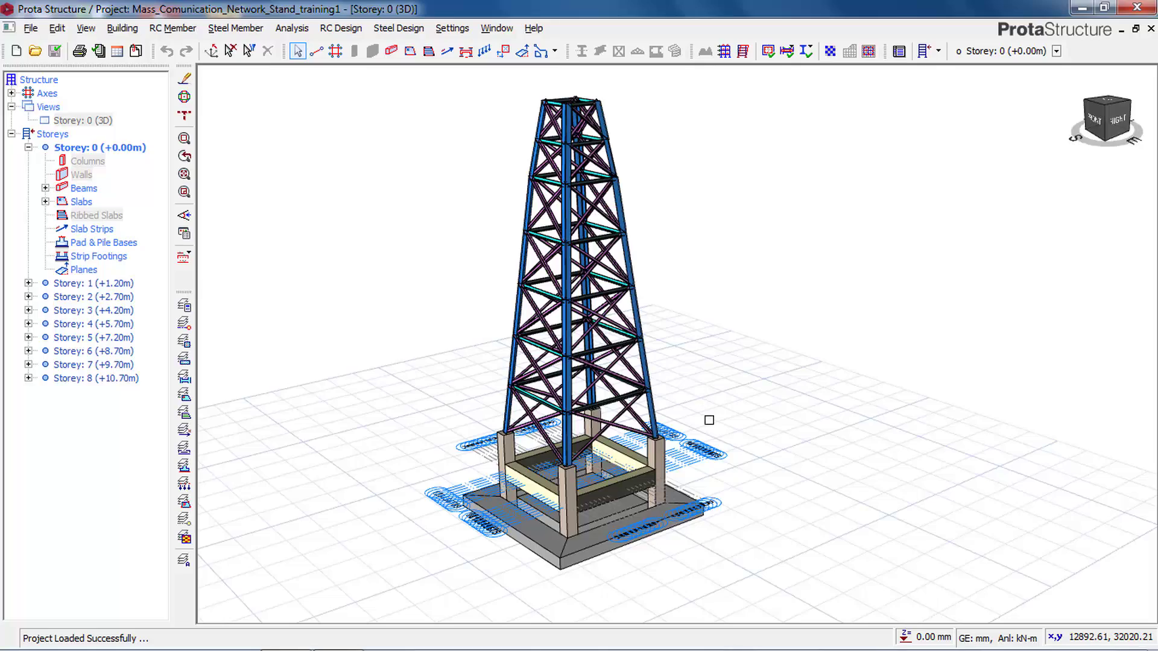
Orbit the 3D tower model to see another side and open the Analysis menu
mouse_move(685, 392)
middle_down()
mouse_move(667, 413)
mouse_move(674, 395)
mouse_move(628, 385)
mouse_move(739, 379)
mouse_move(644, 396)
mouse_move(581, 388)
mouse_move(679, 387)
middle_up()
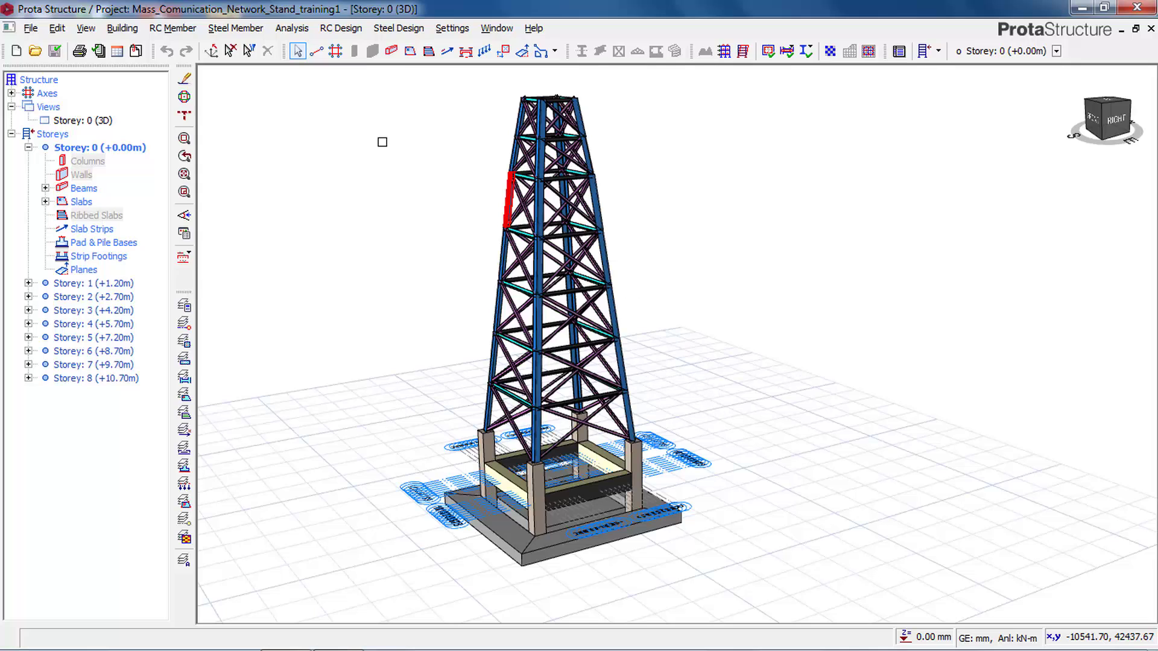
click(292, 28)
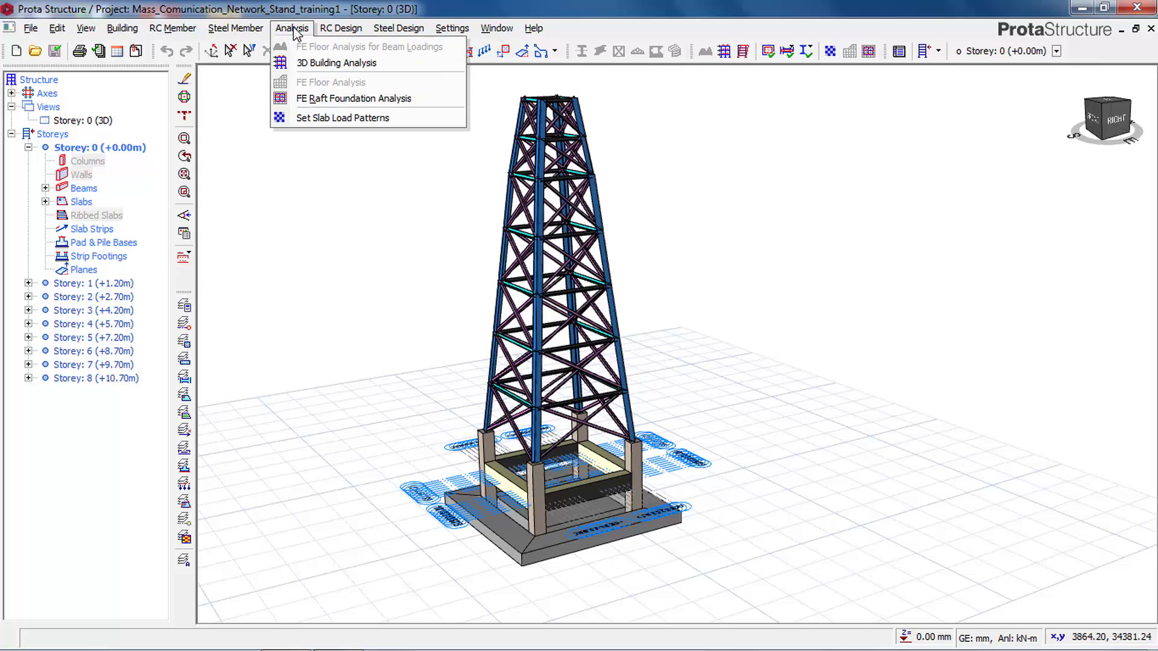
In 3D Building Analysis, enable 'Prepare SAP2000 Version 15 Data File' under Model Export
click(328, 64)
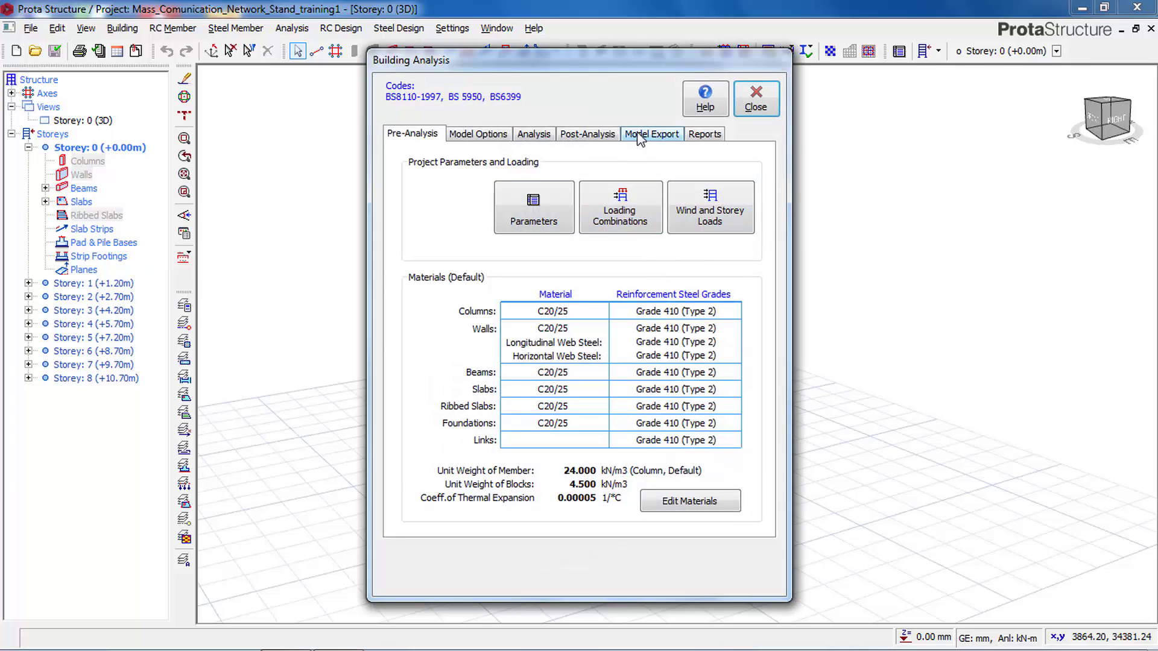
click(652, 138)
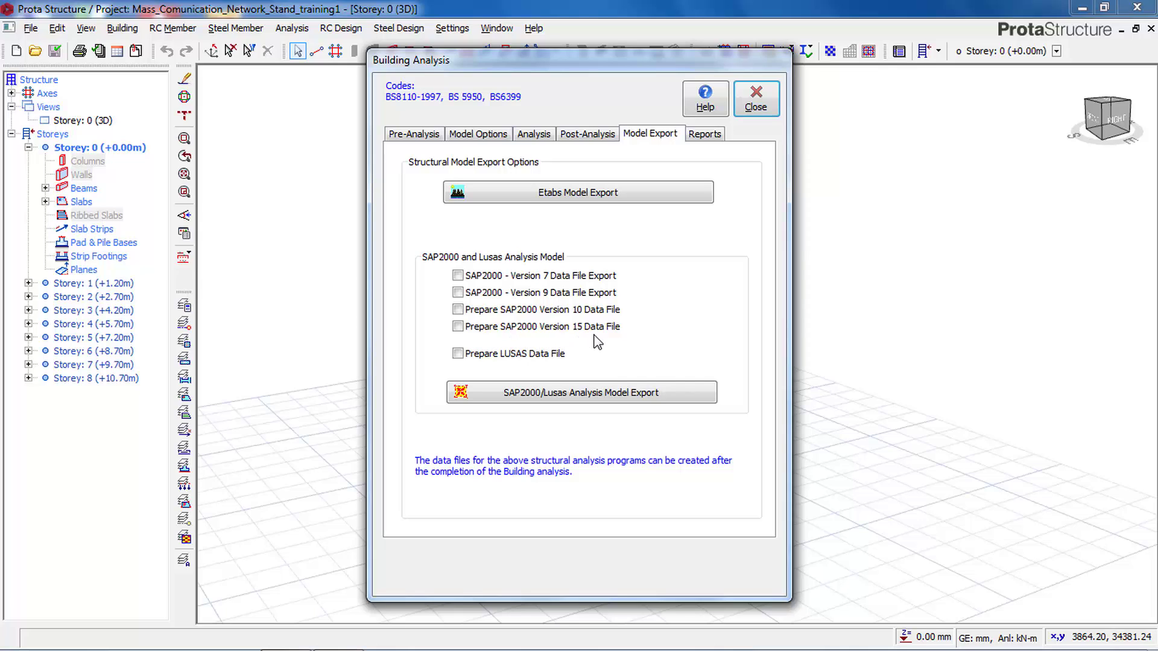
click(458, 326)
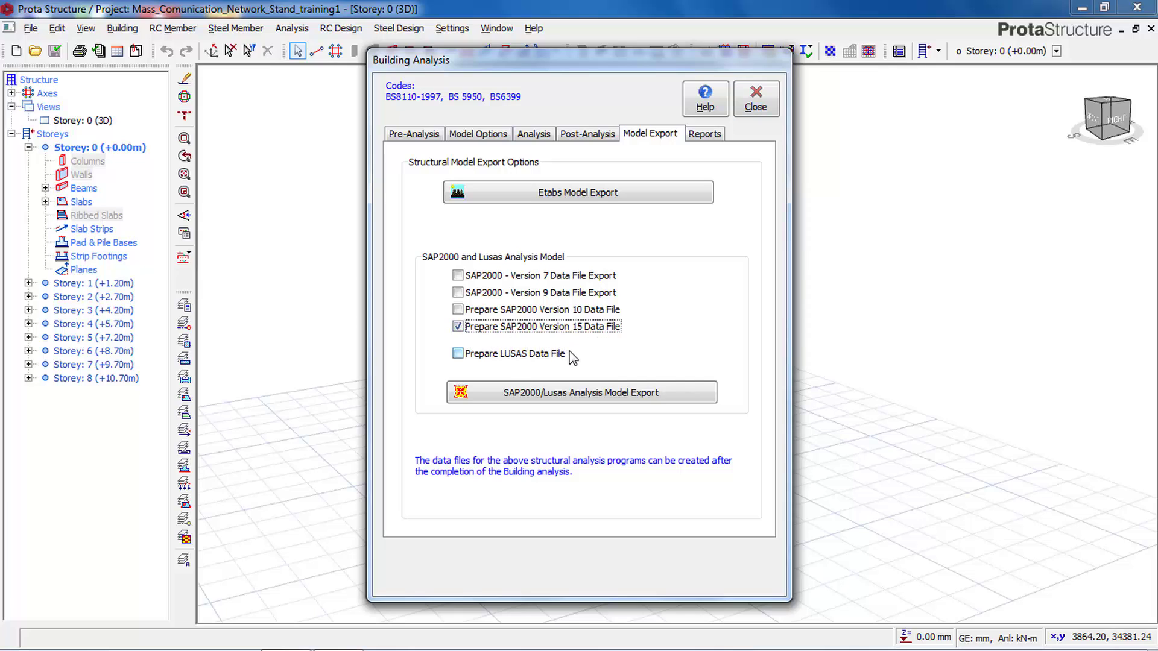
Export the model as Mass_Comunication_Network_Stand_training1_V15.s2k and close the Building Analysis dialog
click(575, 403)
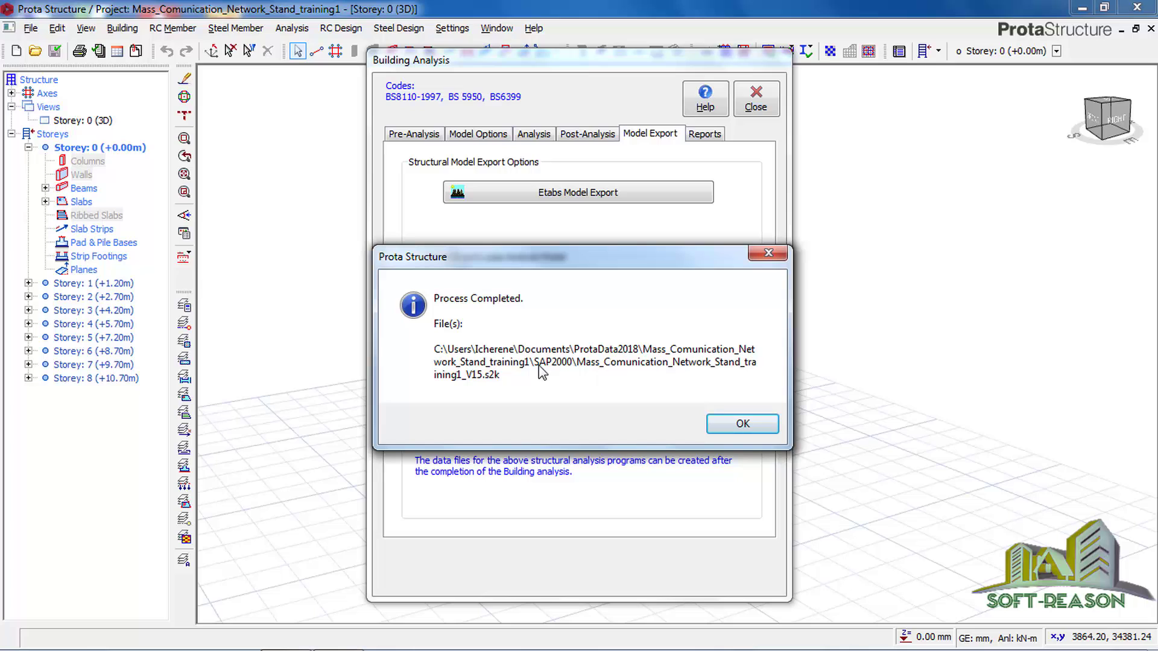
click(735, 422)
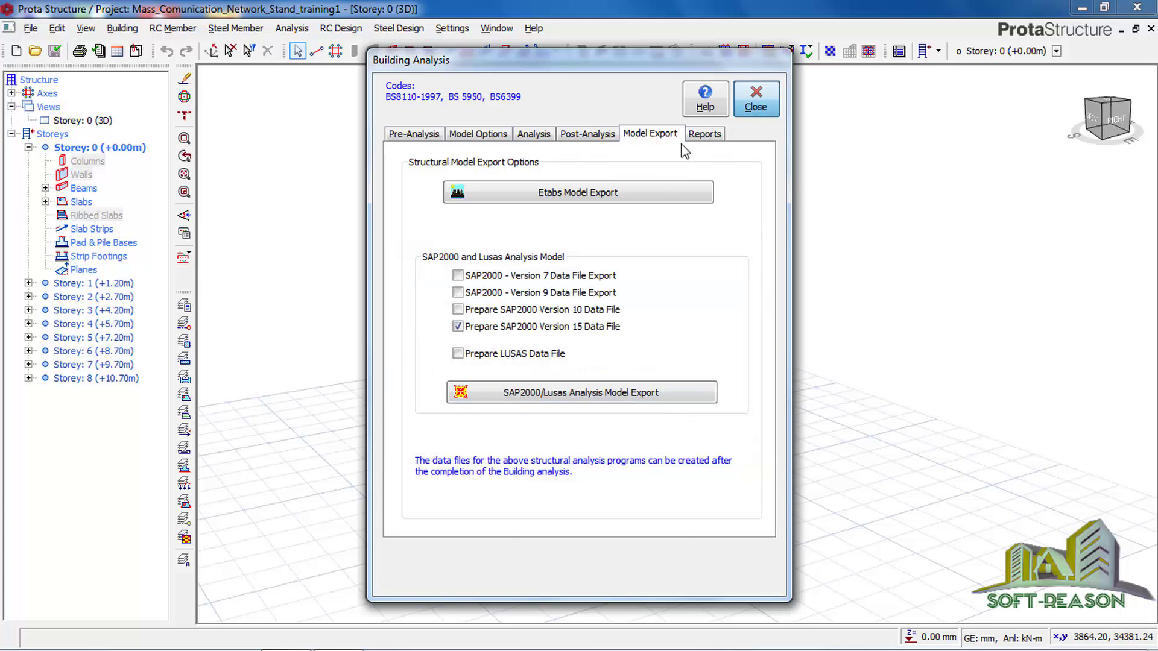
click(740, 110)
click(1082, 7)
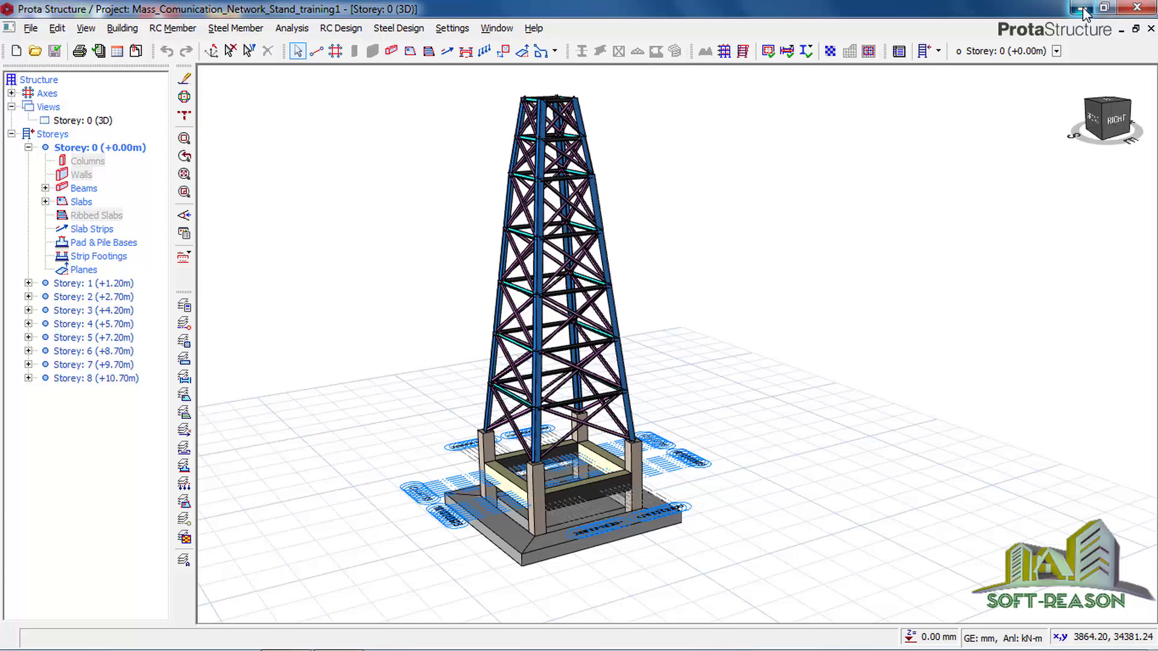
Open a maximized Explorer window and browse into Documents > ProtaData2018
click(127, 635)
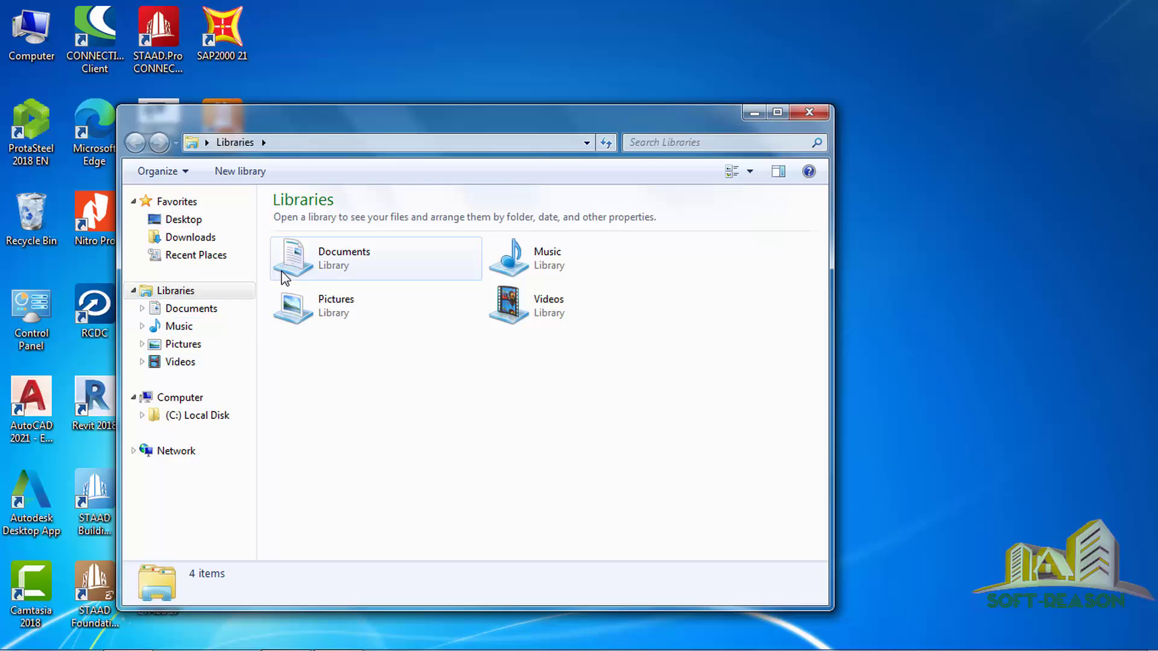
double_click(322, 264)
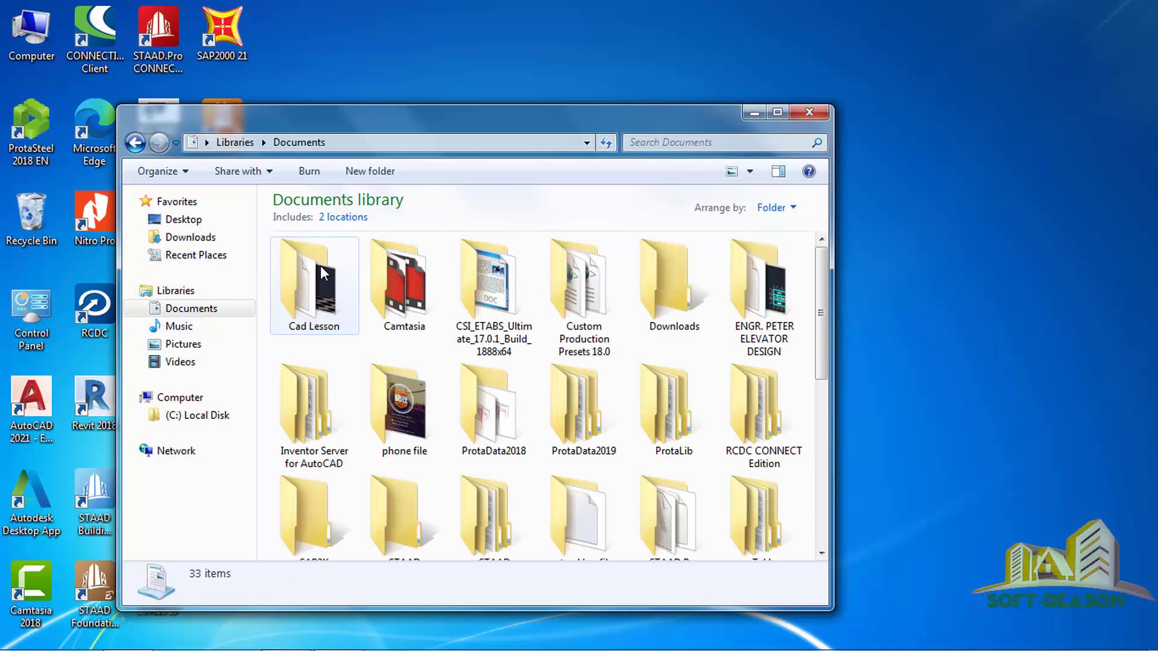
click(778, 114)
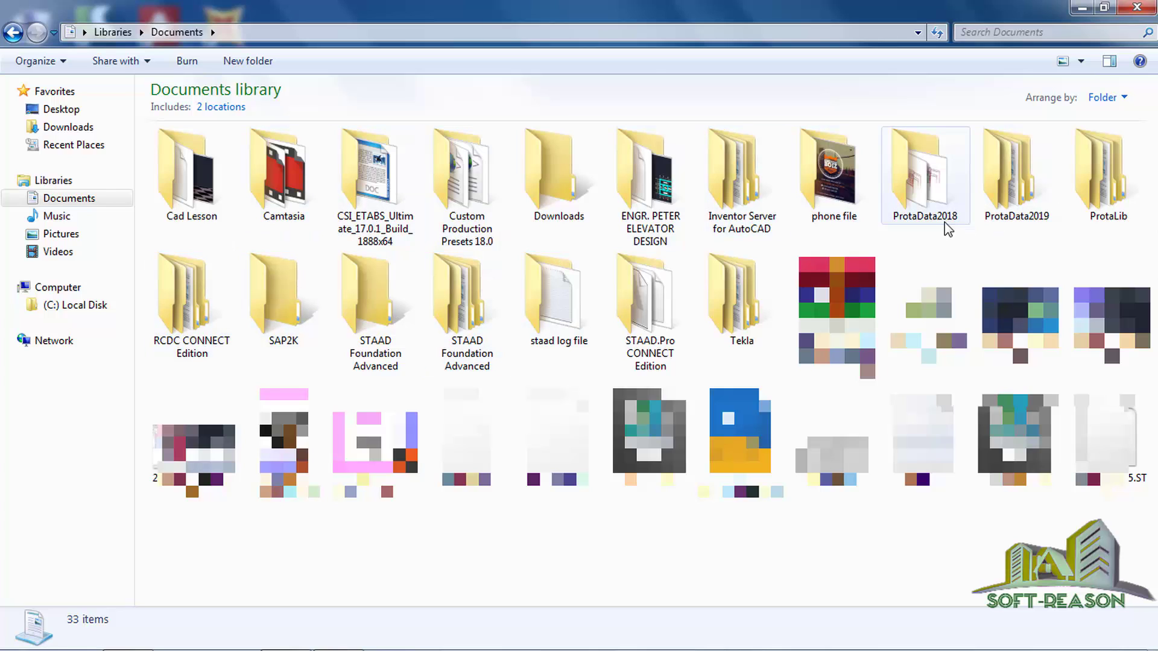
click(935, 205)
double_click(918, 211)
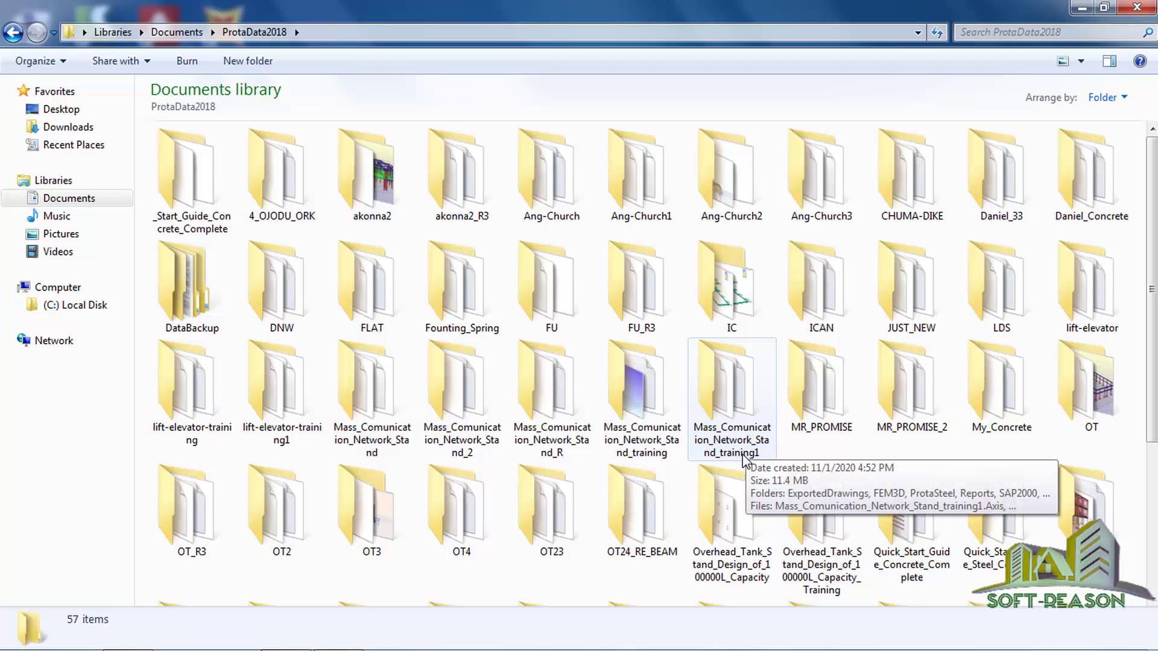
Confirm the .s2k file in the project's SAP2000 folder, then return to the desktop
double_click(737, 417)
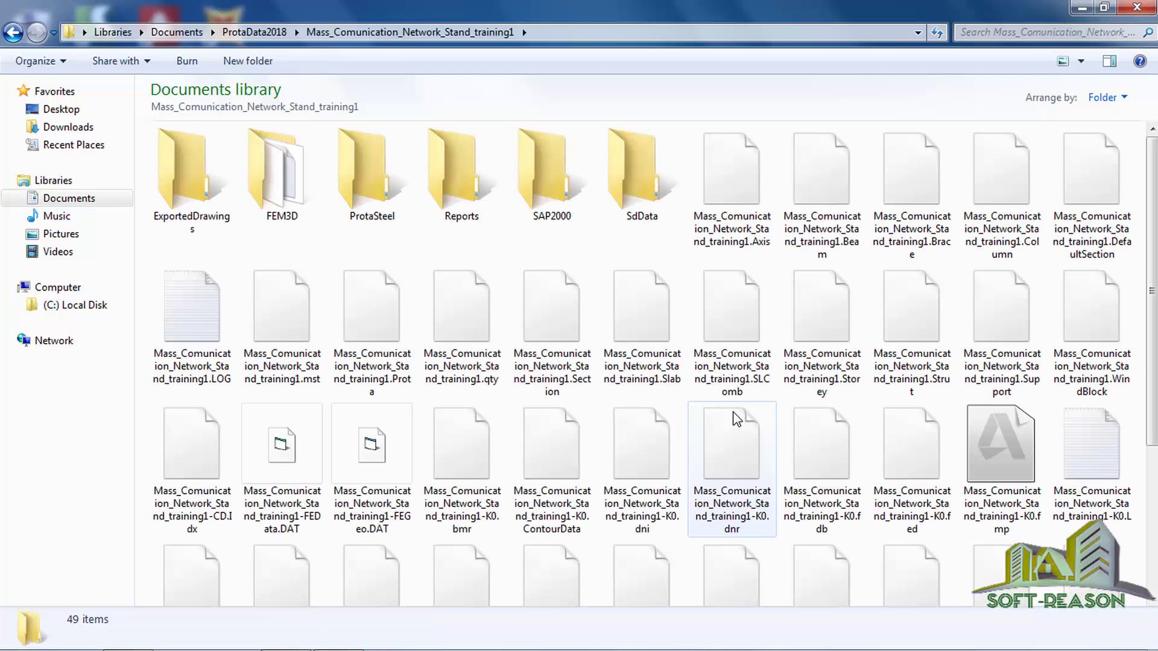
double_click(557, 209)
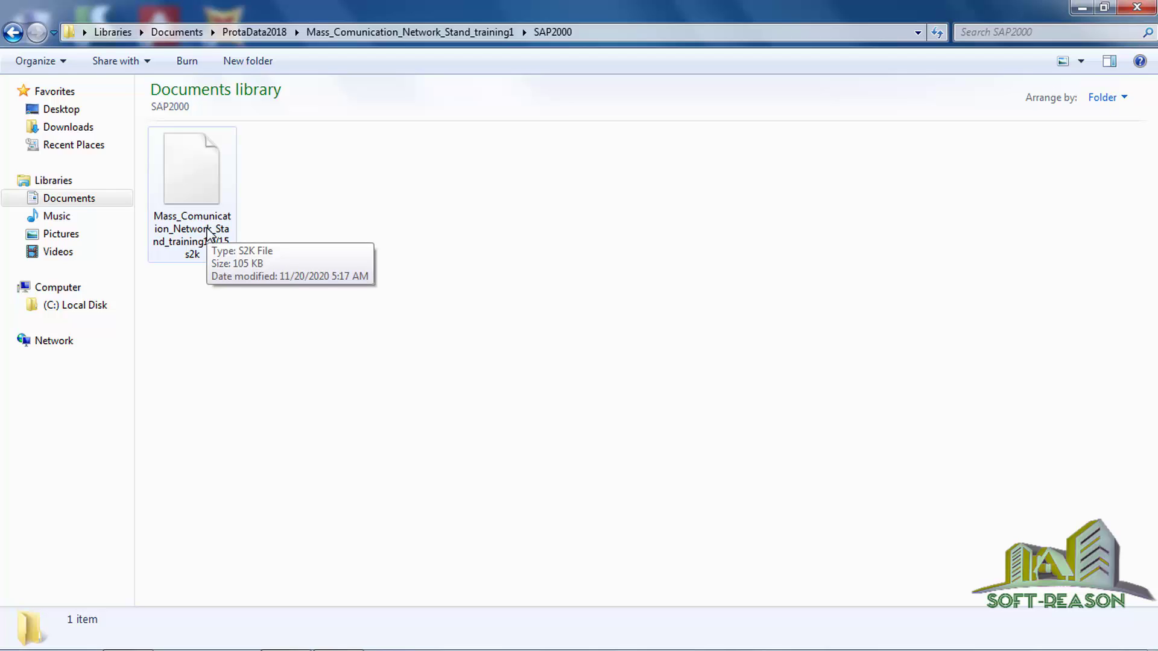
click(13, 33)
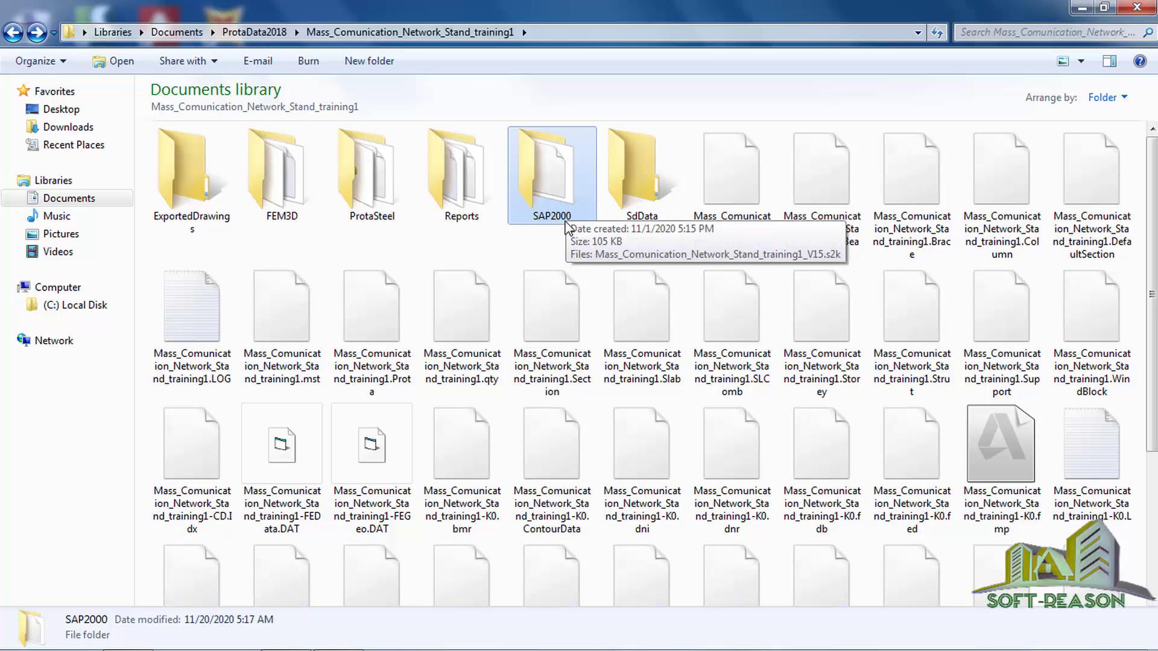
click(1079, 9)
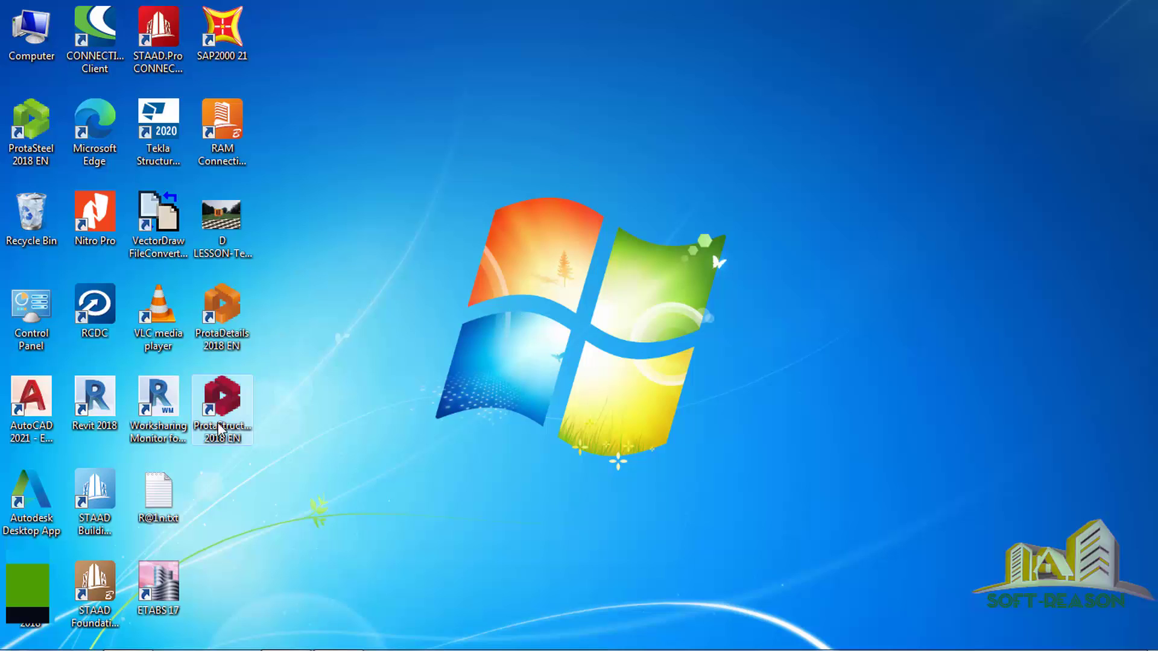
Launch SAP2000 21 from its desktop shortcut, maximize it, and start a new model
right_click(221, 35)
click(260, 42)
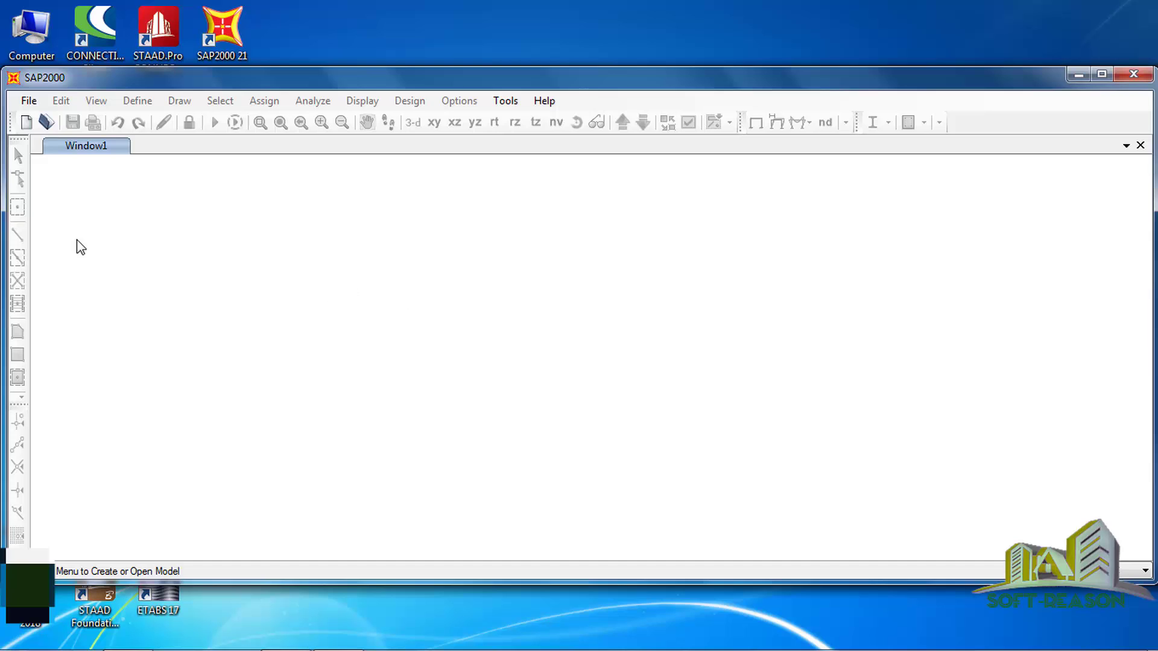
click(1101, 75)
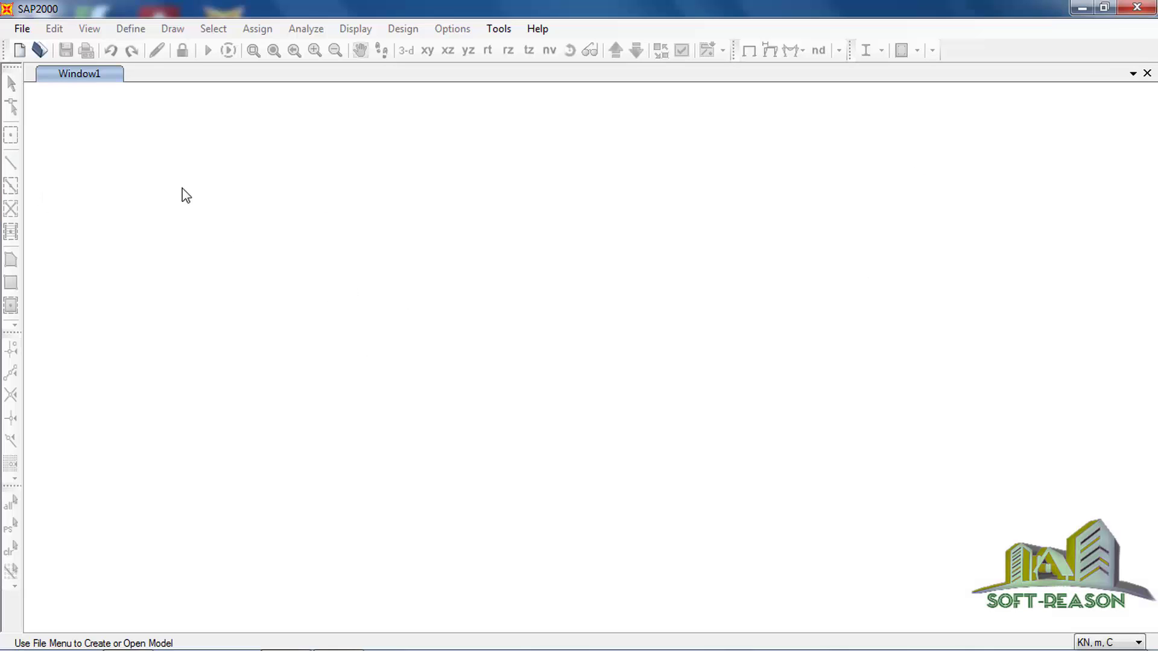
click(20, 52)
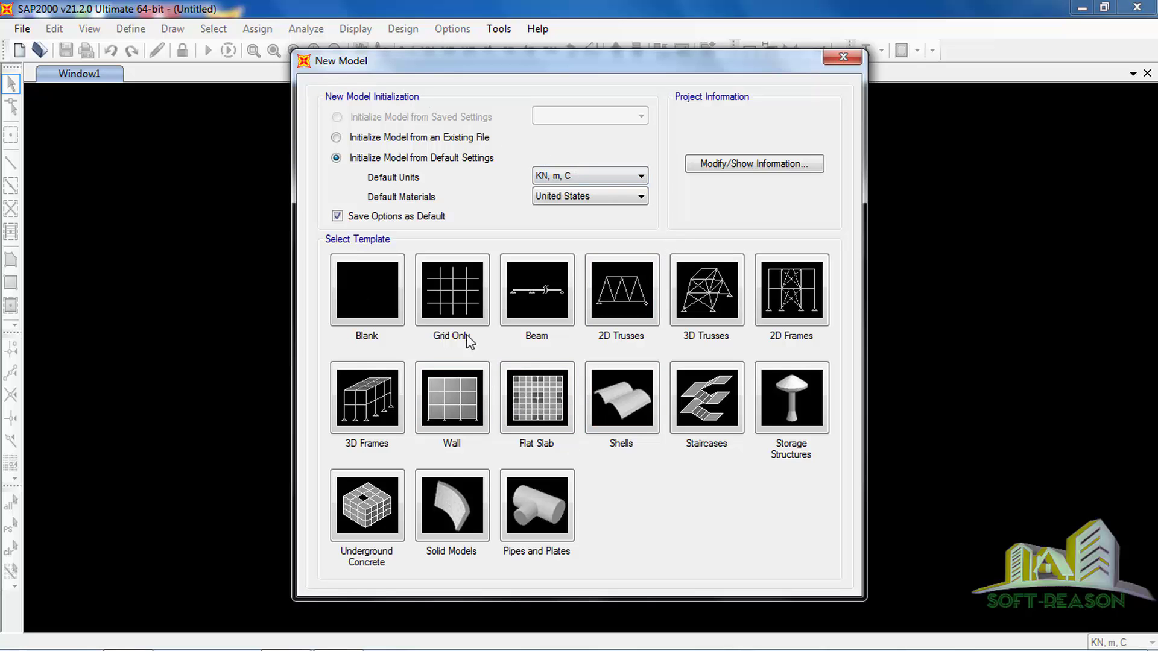
Create a Grid Only model with 4, 4, 5 grid lines at 6, 6, 3 m spacing
click(451, 293)
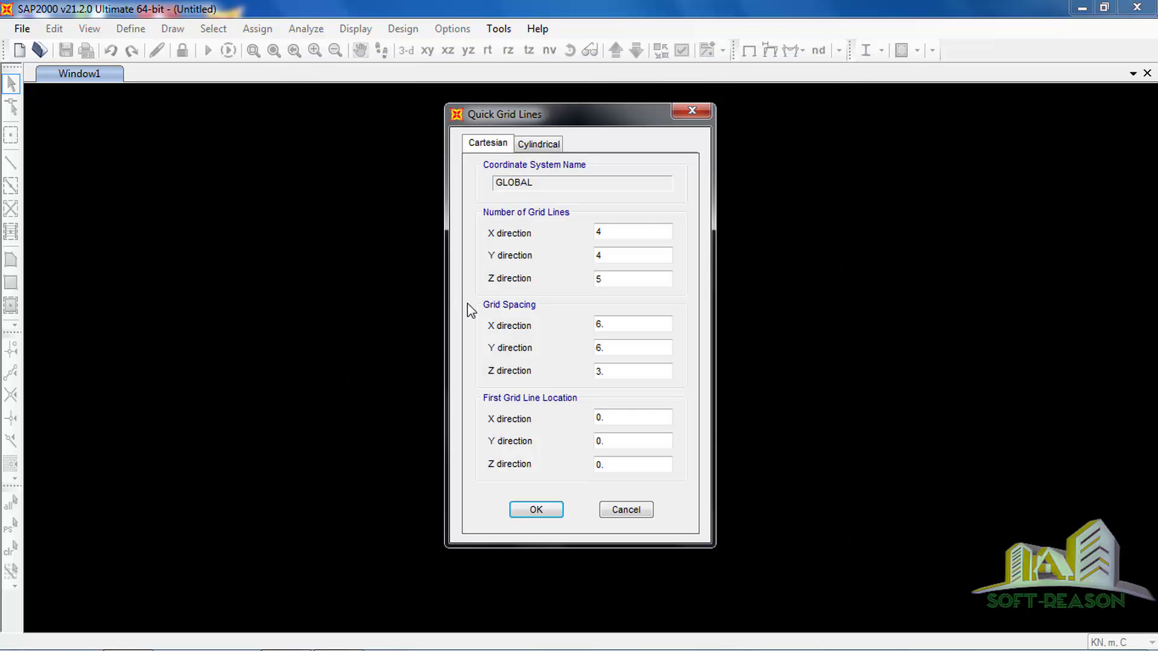
click(537, 510)
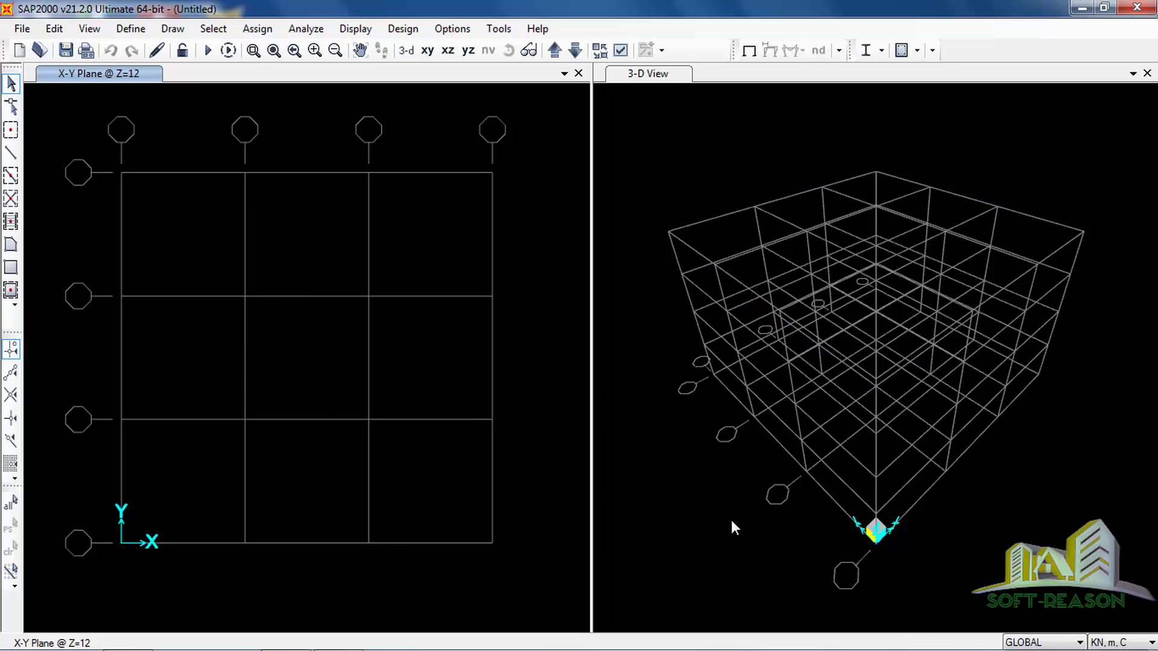
shift+middle_drag(805, 507, 801, 437)
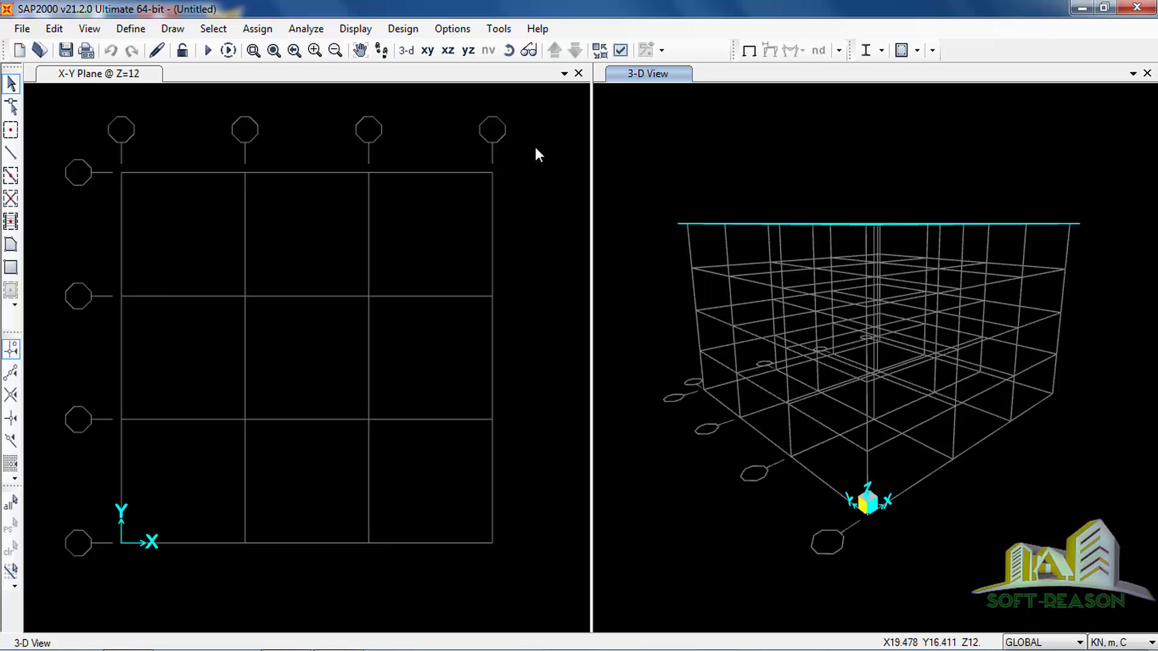
Step the plan view down through Z=9 to Z=6, then back up to Z=9
click(519, 175)
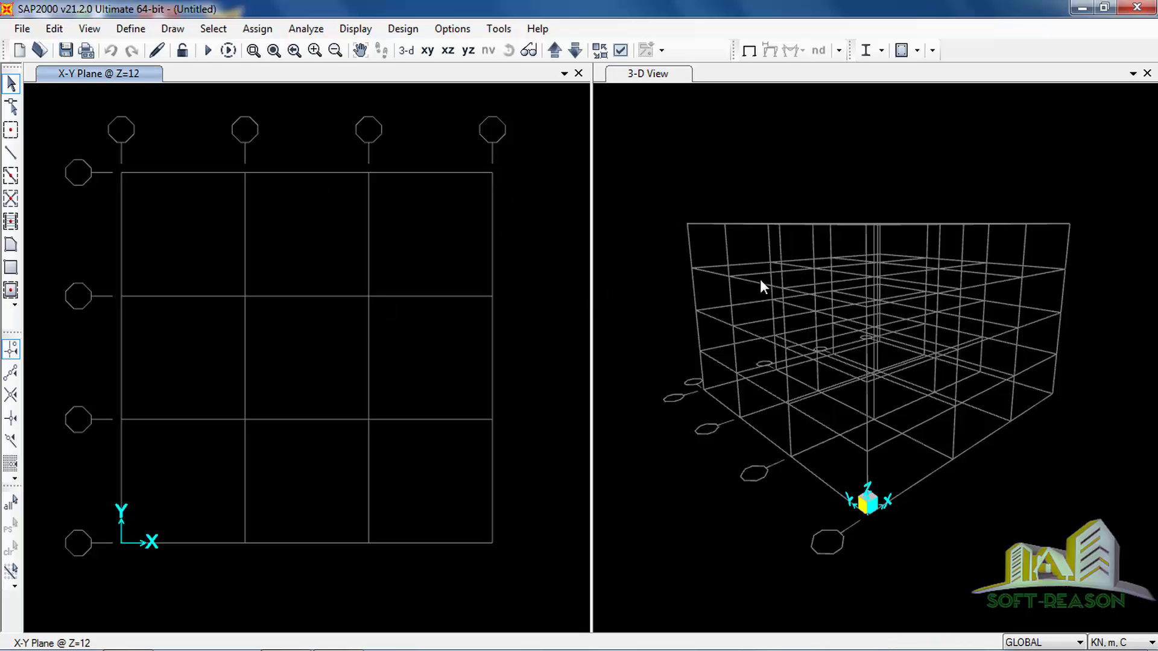
click(574, 52)
click(573, 55)
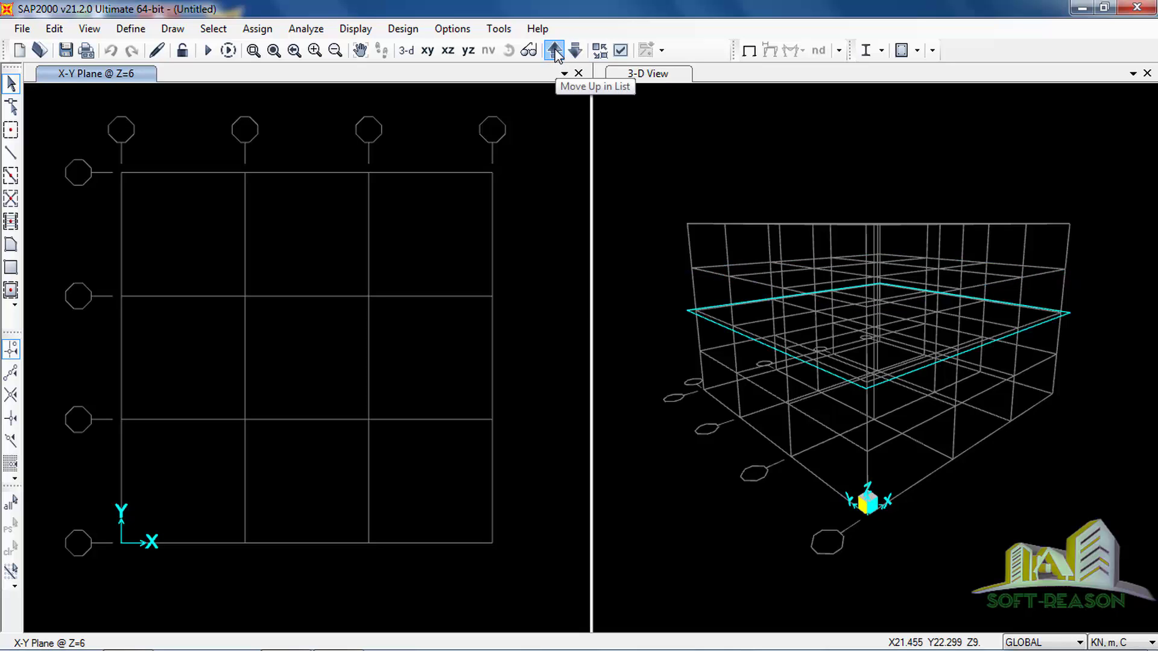
click(554, 53)
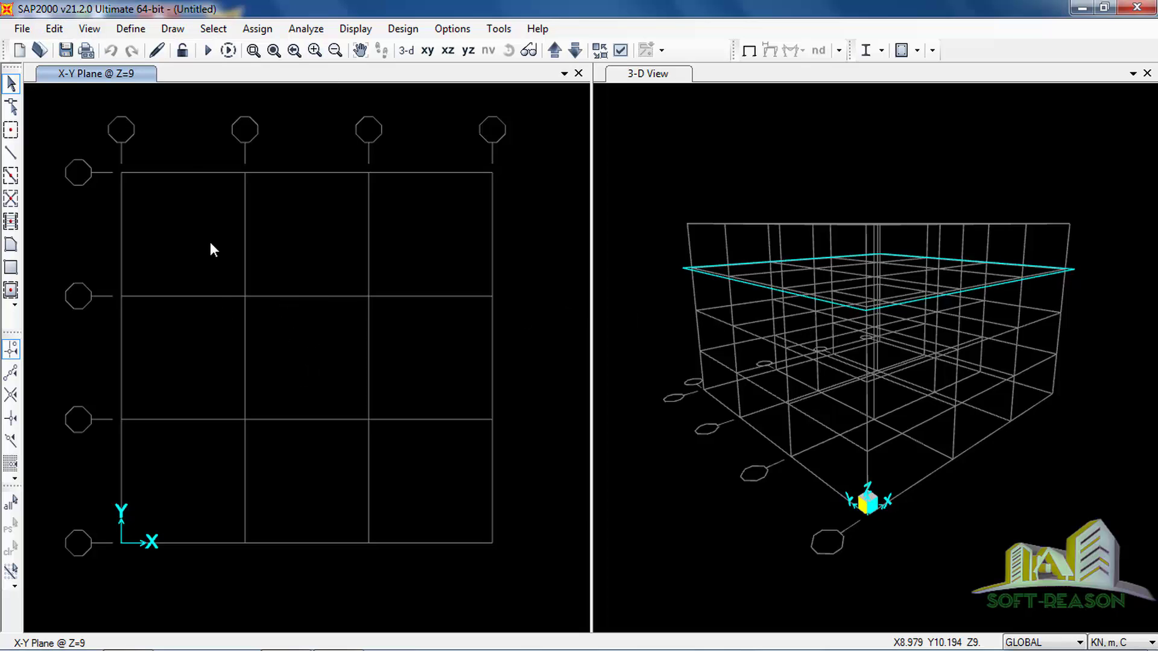
Import a SAP2000 .s2k text file as a new model, discarding the unsaved grid model
click(24, 30)
mouse_move(80, 155)
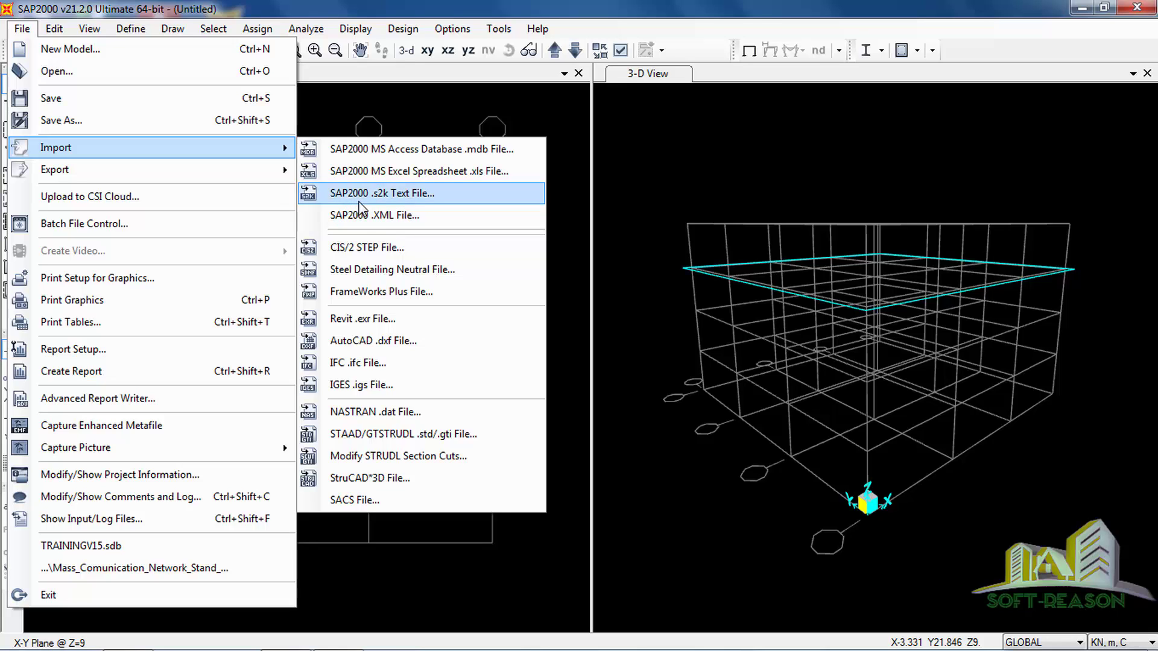
click(396, 194)
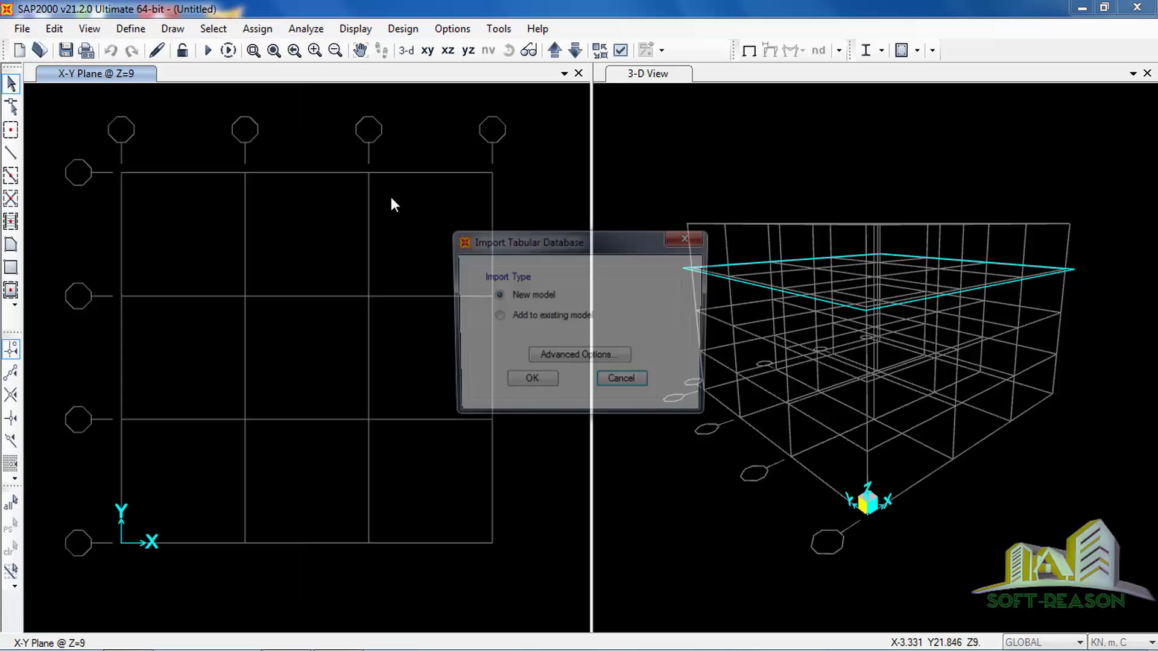
click(546, 385)
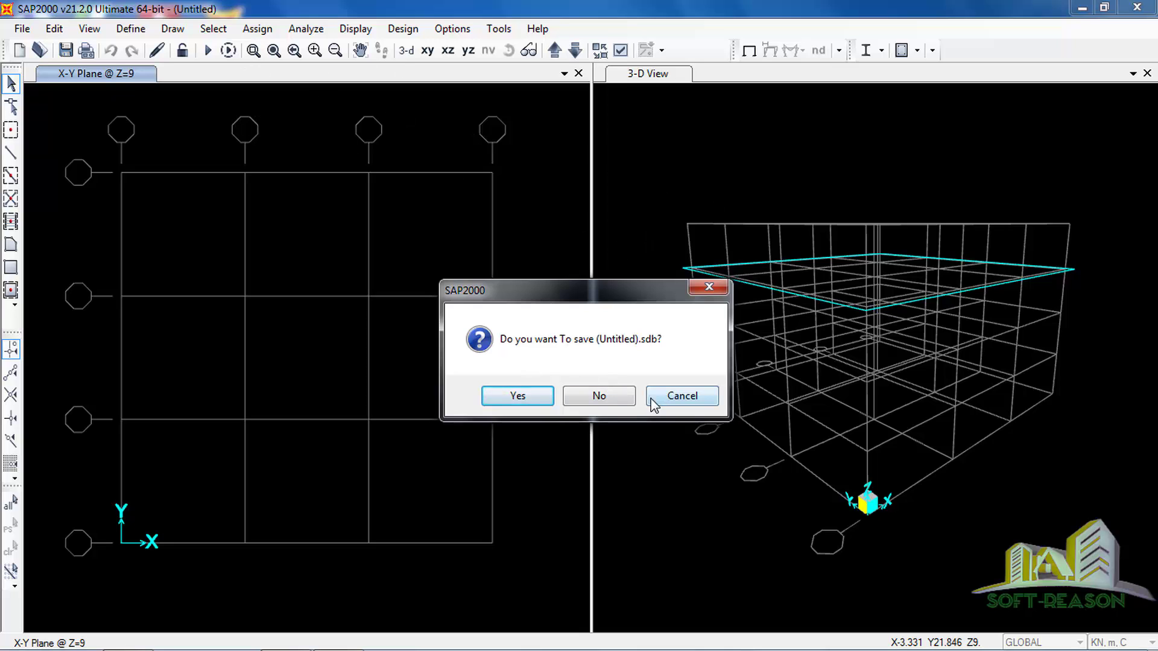
click(586, 399)
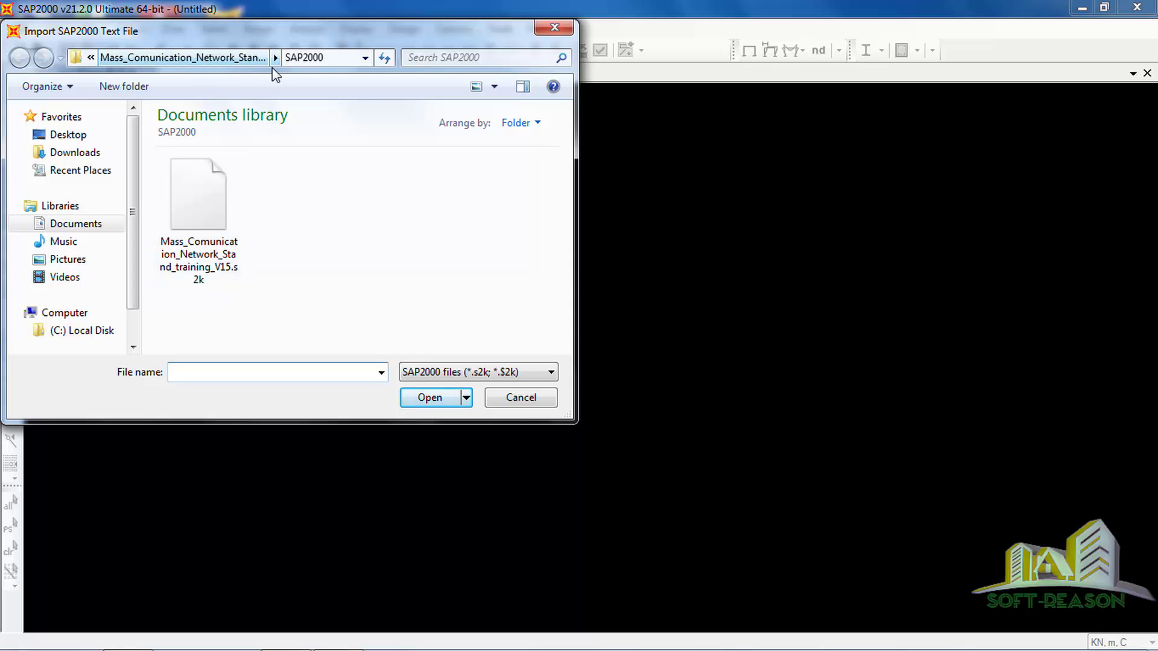
Open Mass_Comunication_Network_Stand_training1_V15.s2k from Documents > ProtaData2018 > project > SAP2000 folder
click(365, 56)
click(366, 56)
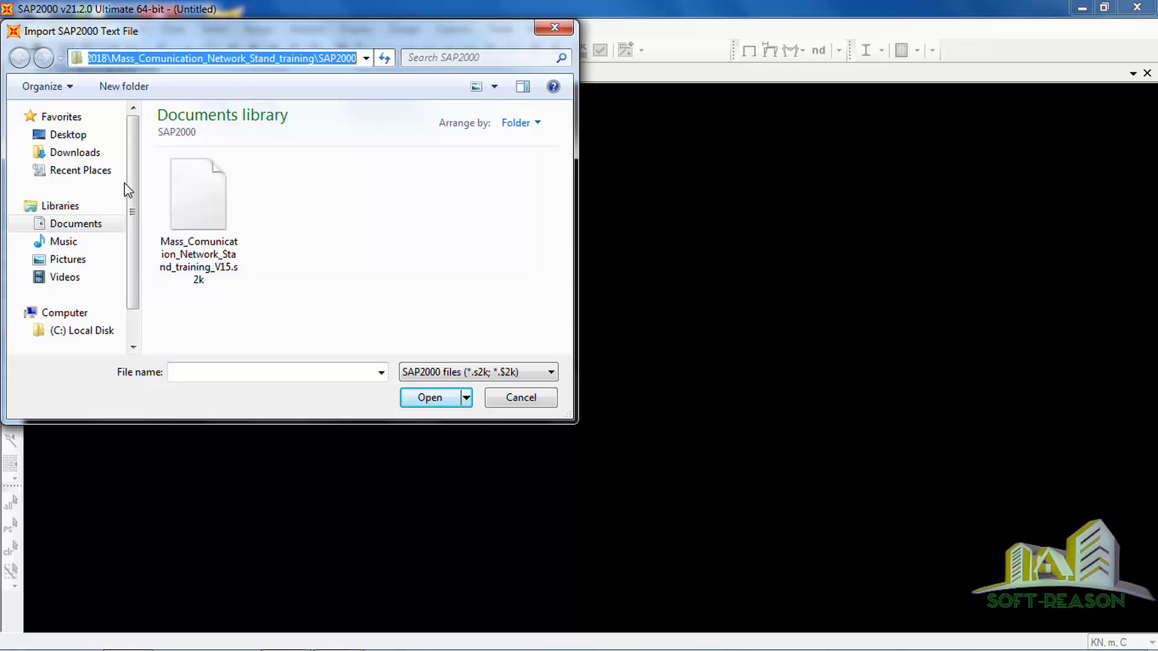
click(81, 226)
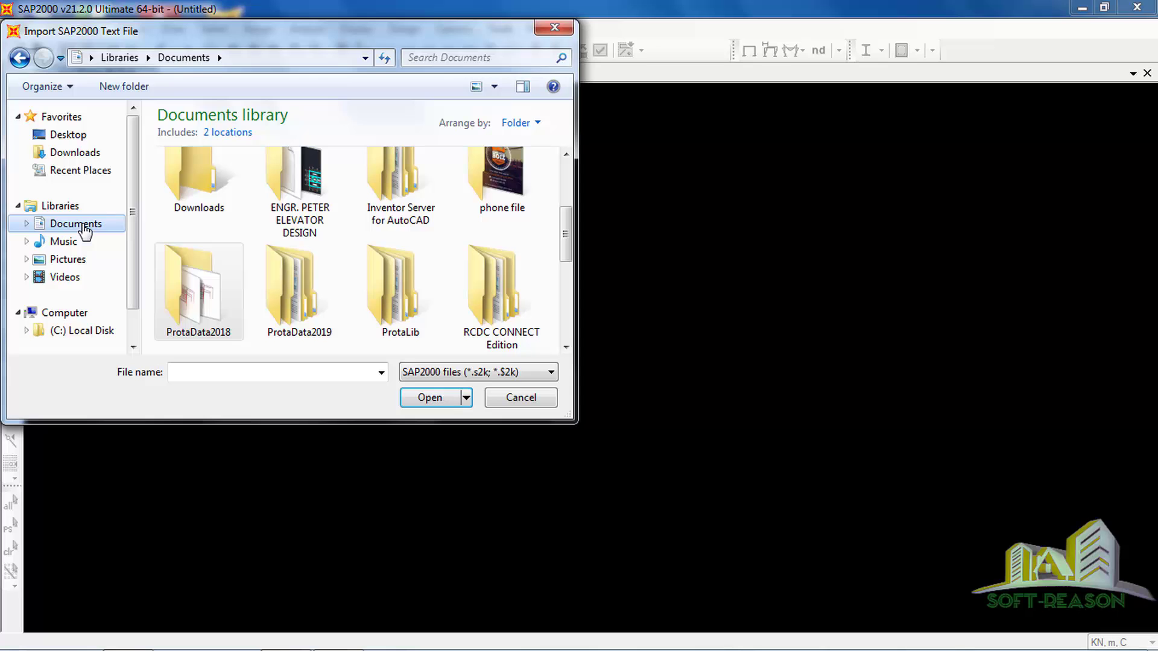
mouse_move(568, 243)
mouse_down()
mouse_move(568, 204)
mouse_move(566, 266)
mouse_up()
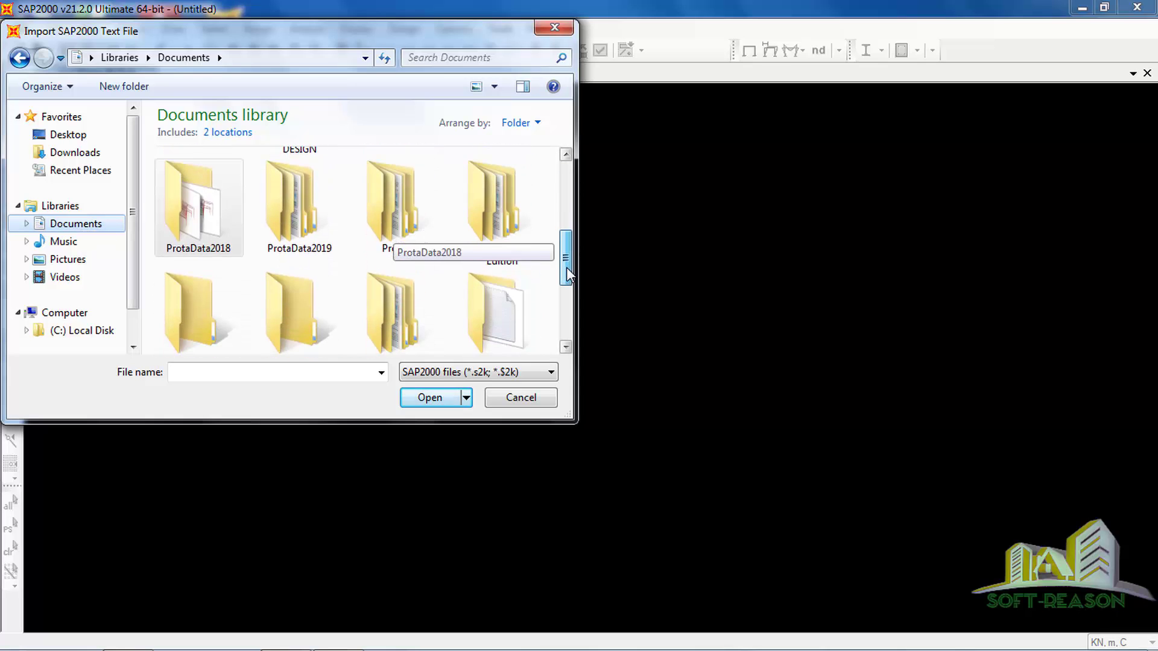
double_click(200, 249)
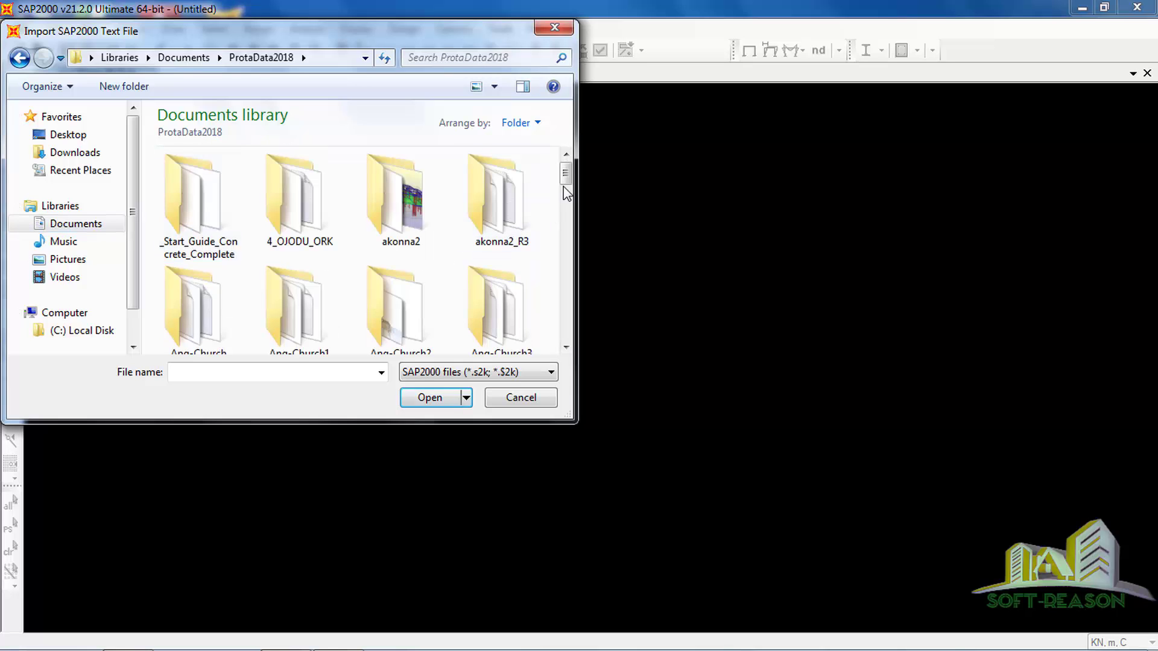
drag(565, 188, 566, 272)
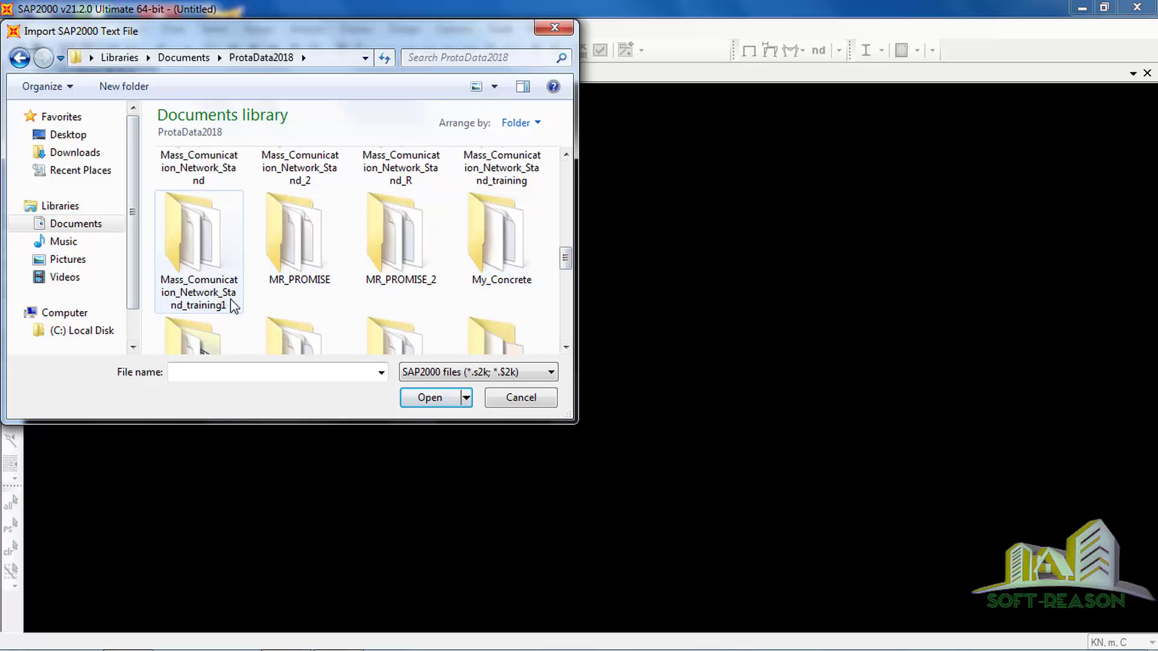
double_click(202, 254)
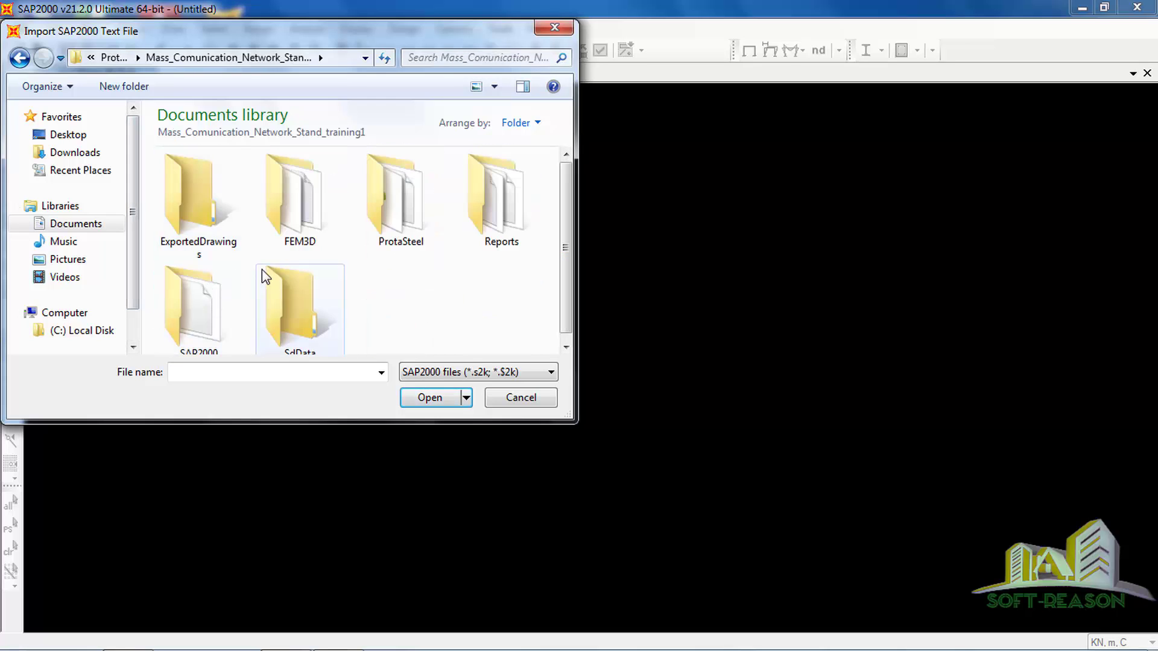
click(198, 344)
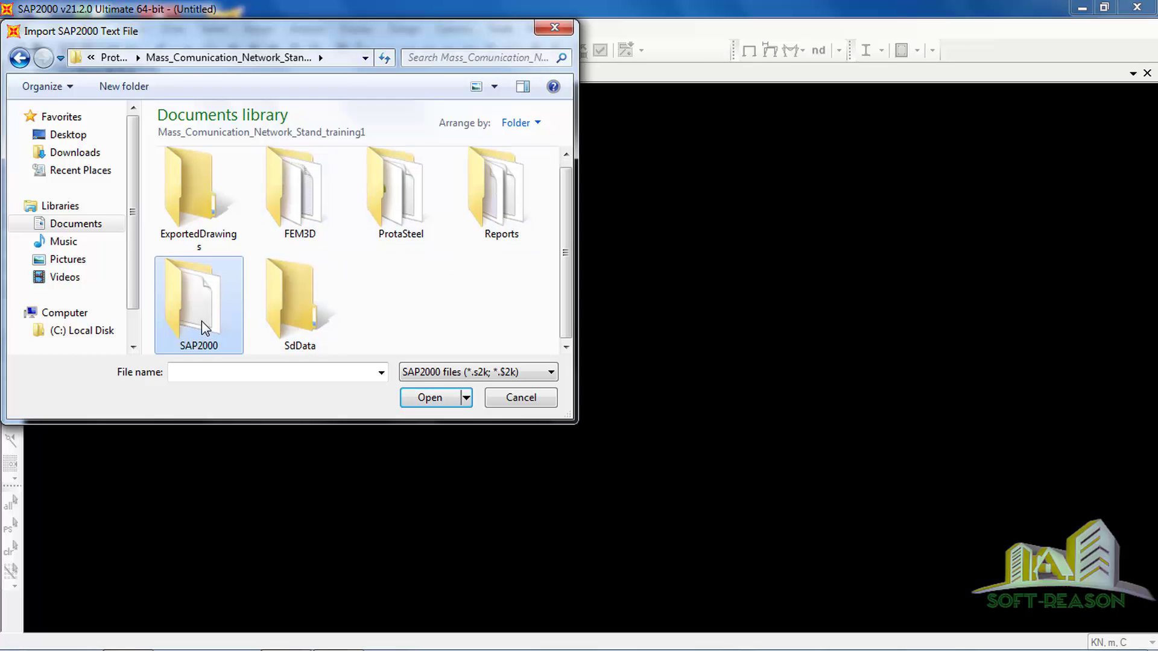
double_click(198, 345)
click(203, 226)
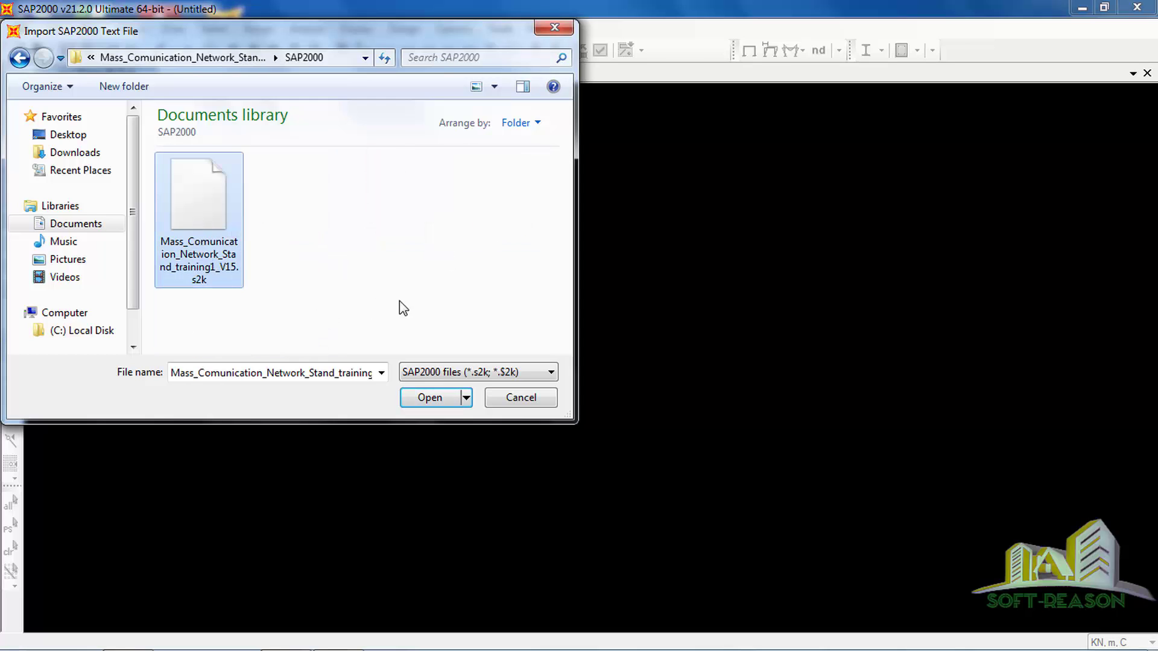
click(431, 400)
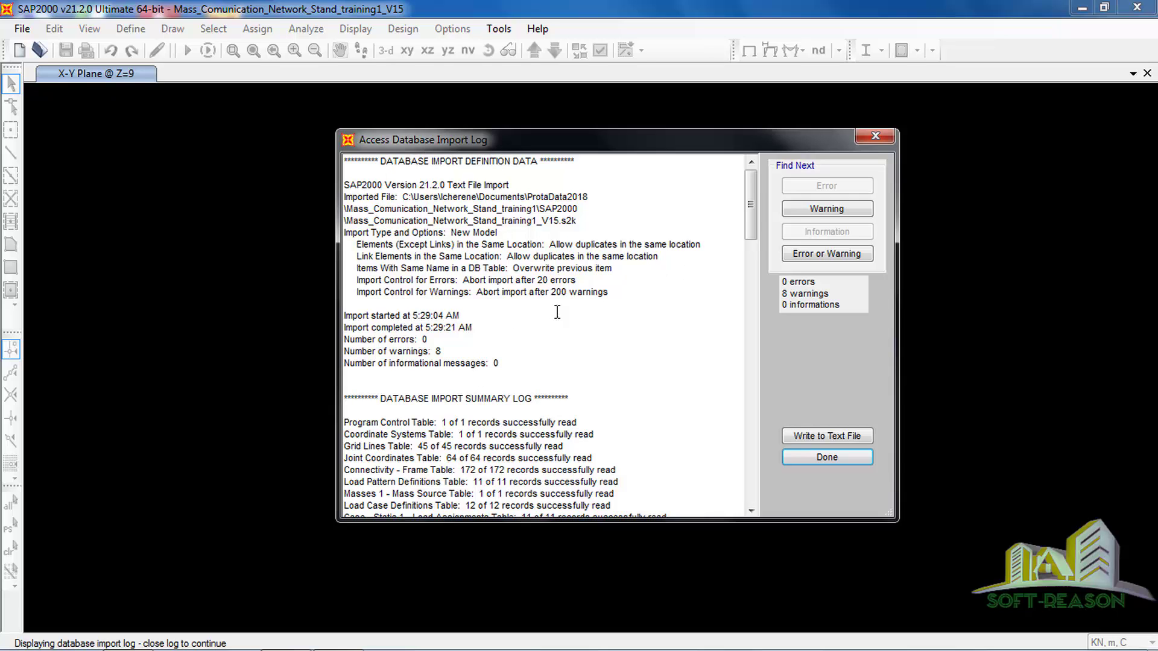
Review the import log's 0 errors and 8 warnings, then close it
scroll(751, 205, down, 13)
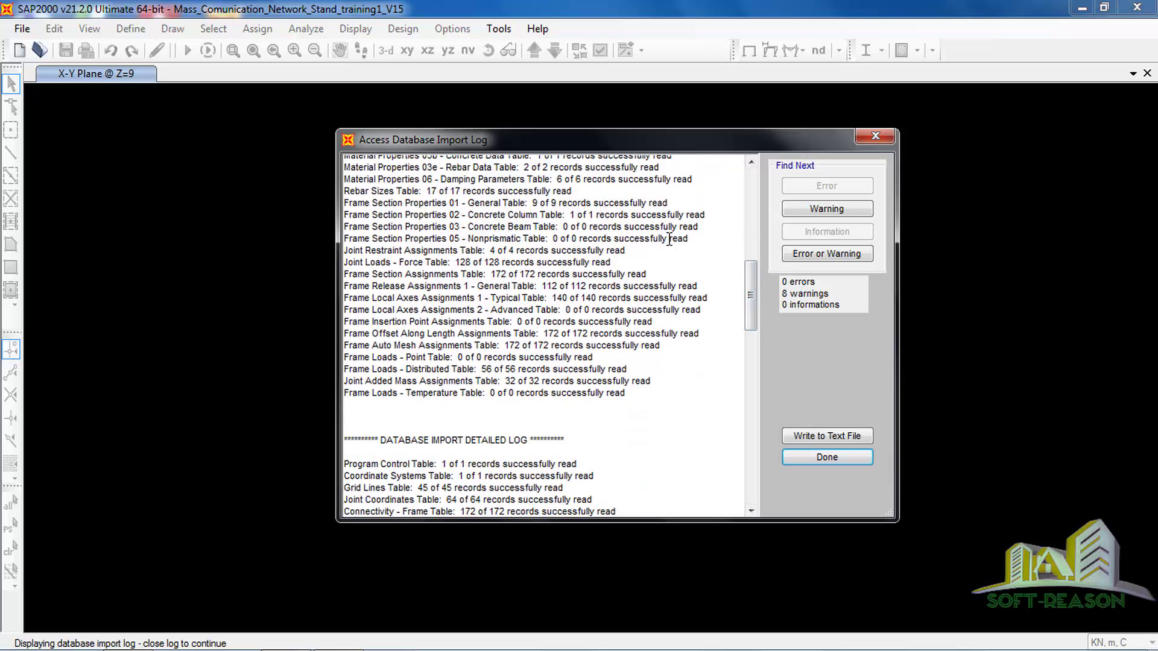
drag(750, 294, 761, 354)
click(826, 457)
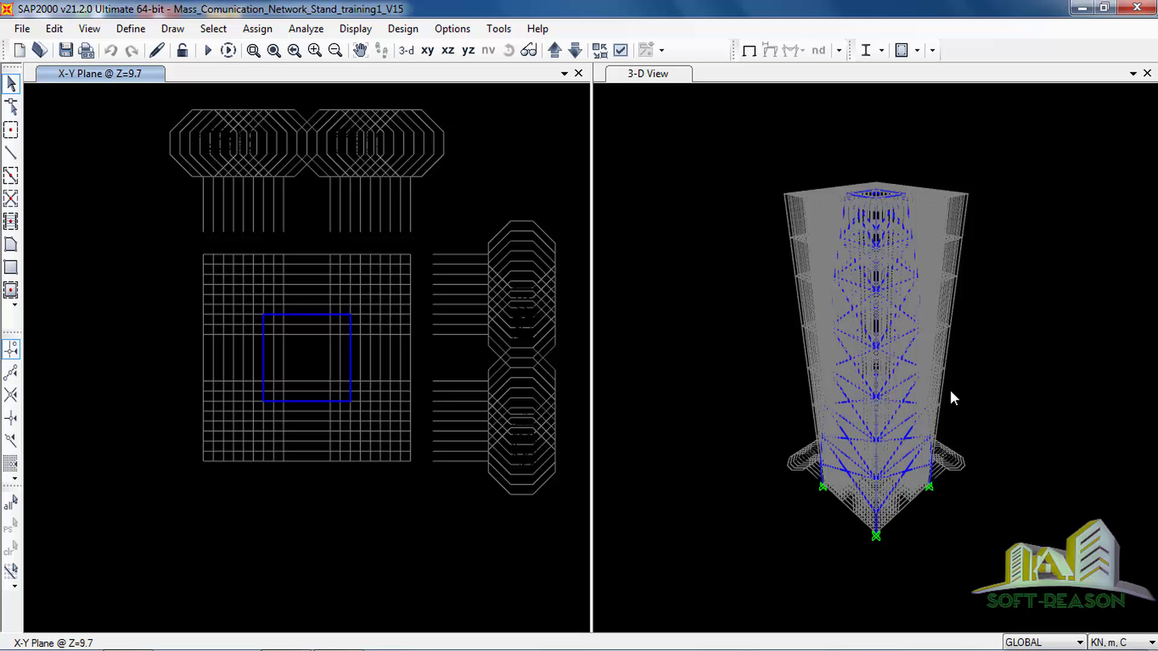
Orbit the imported lattice tower from several sides, then bring up the view's context menu with Edit Grid Data
shift+middle_drag(951, 398, 813, 356)
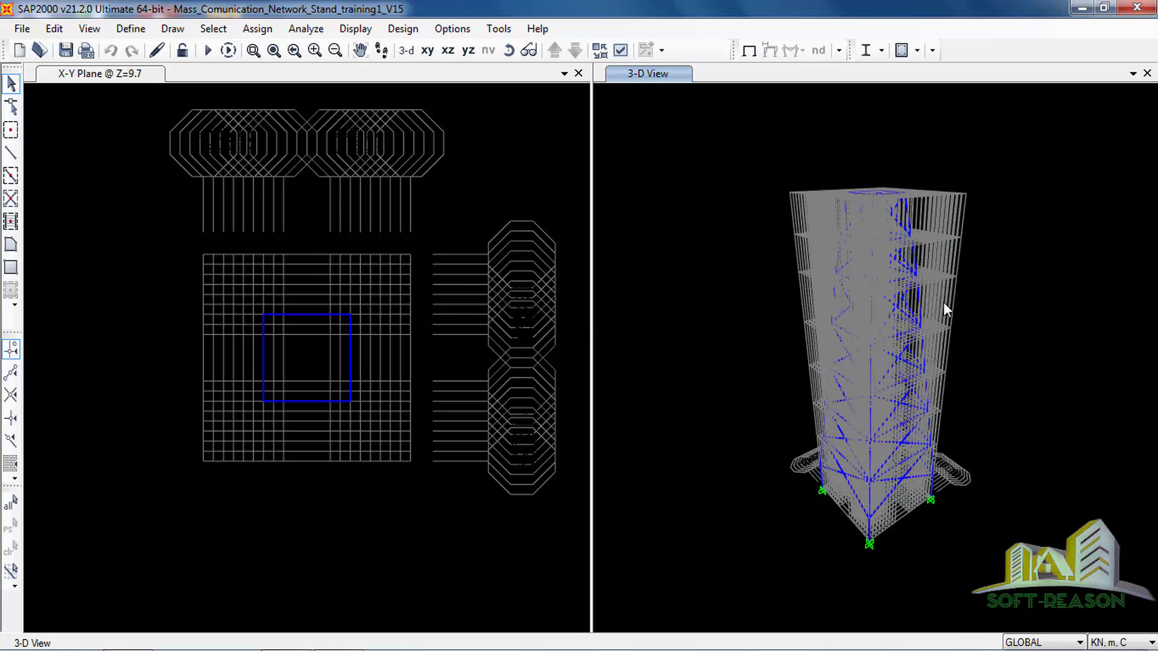
shift+middle_drag(943, 303, 924, 248)
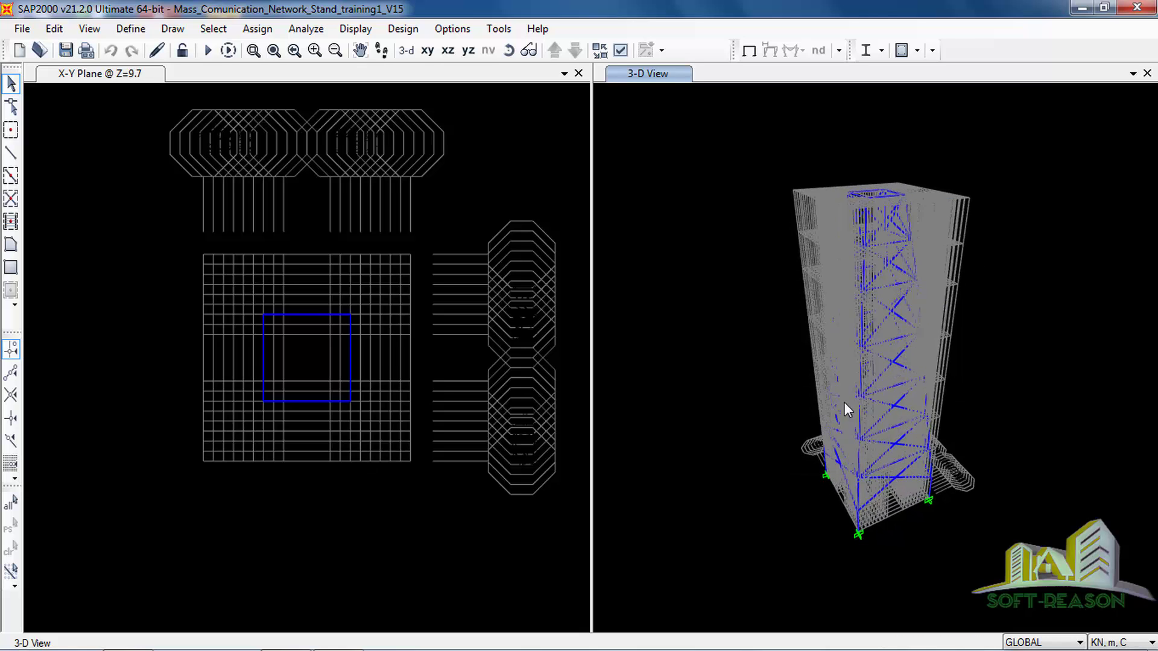
shift+middle_drag(844, 403, 888, 383)
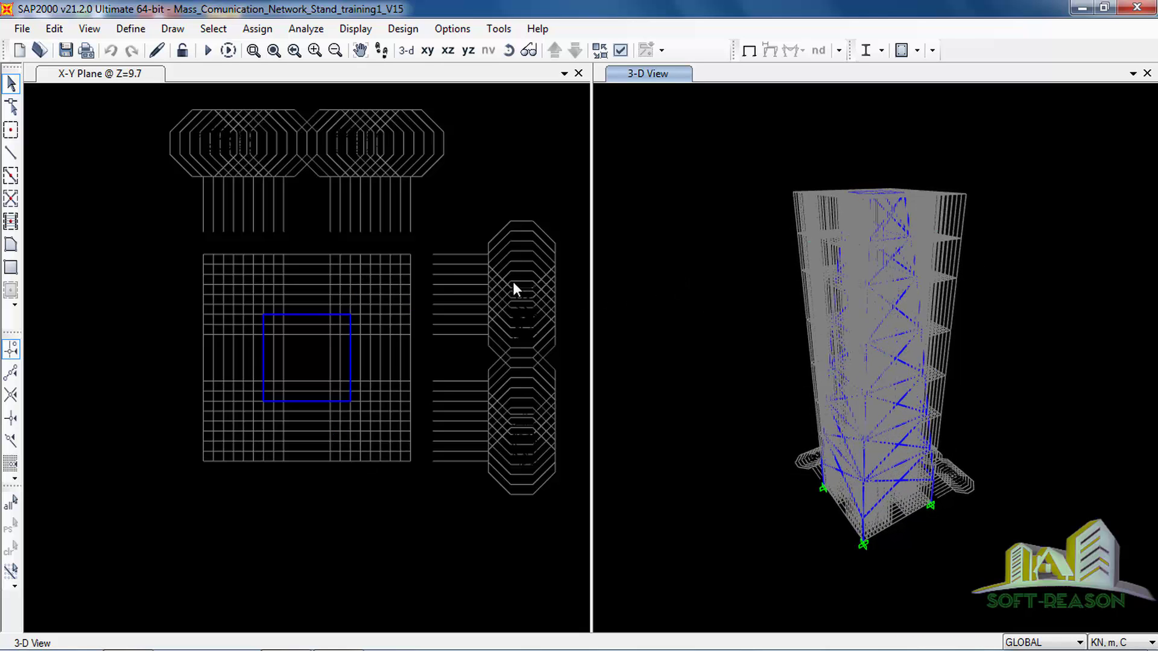
right_click(676, 186)
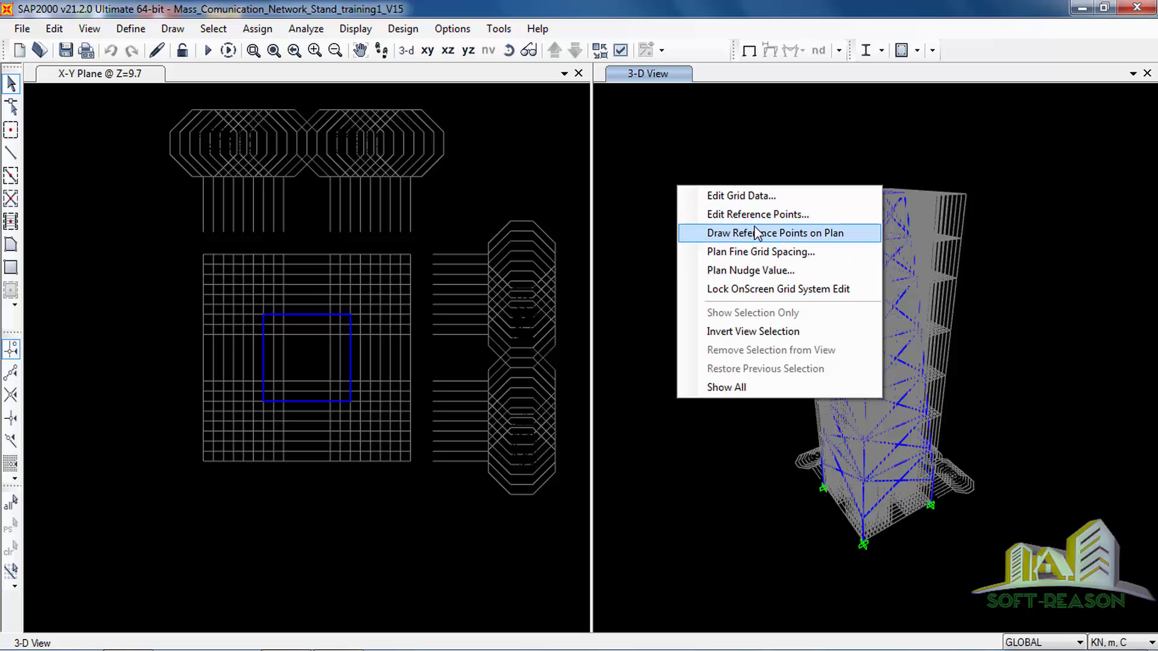
Turn on Hide All Grid Lines for the GLOBAL grid system and close the grid dialogs
click(732, 199)
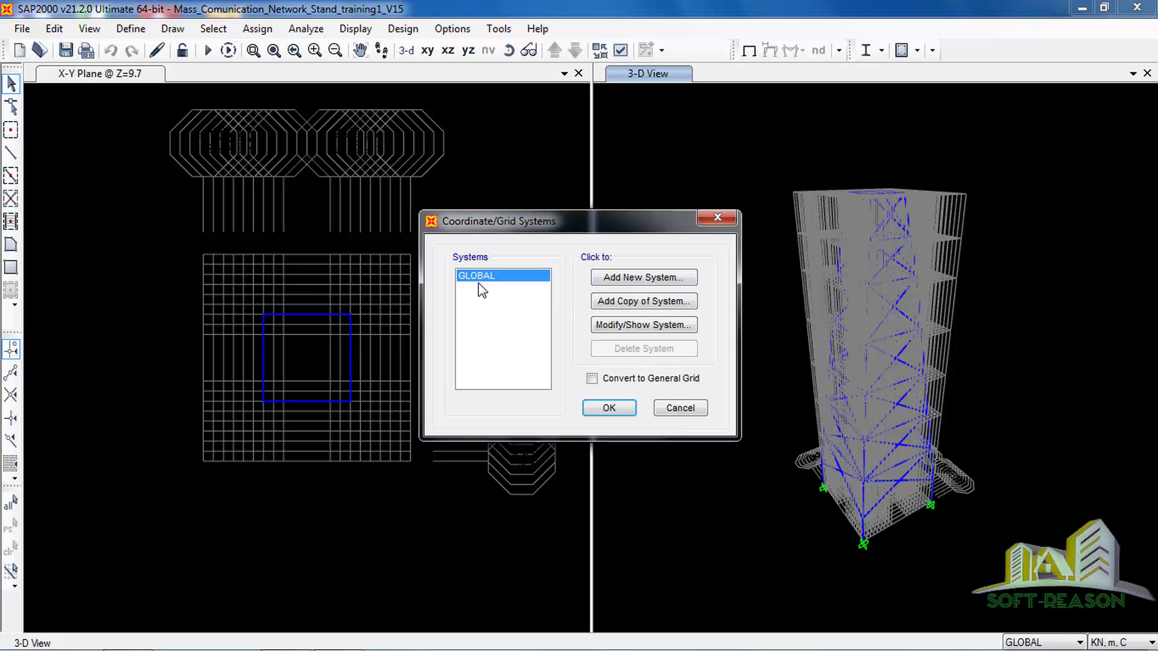
click(635, 326)
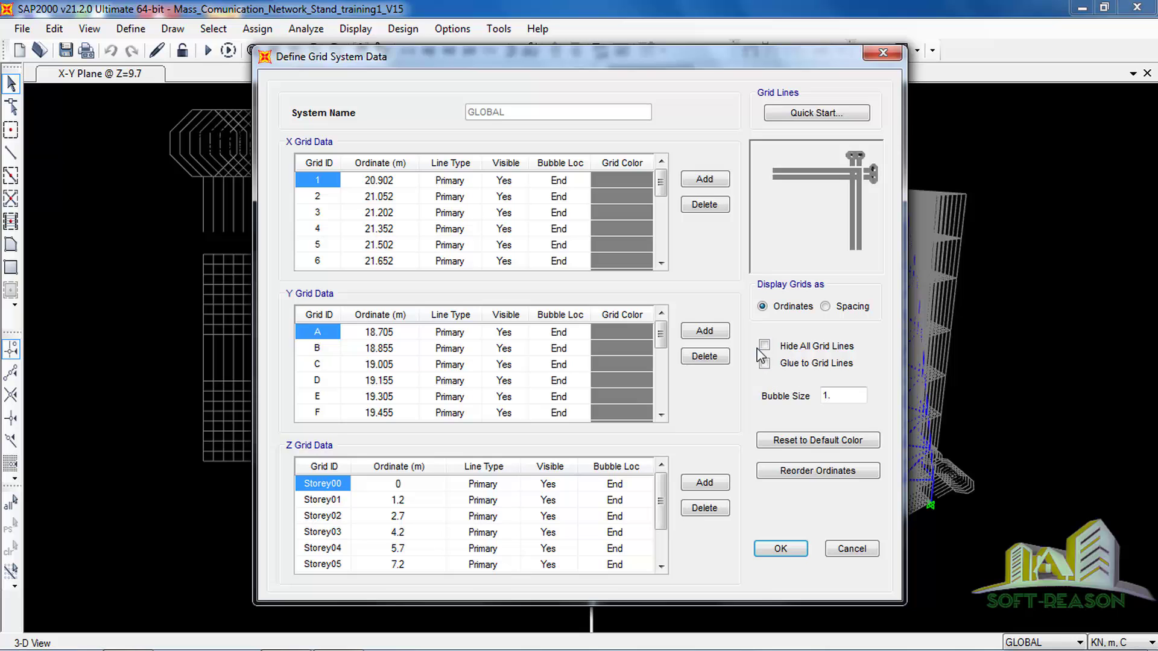
click(763, 345)
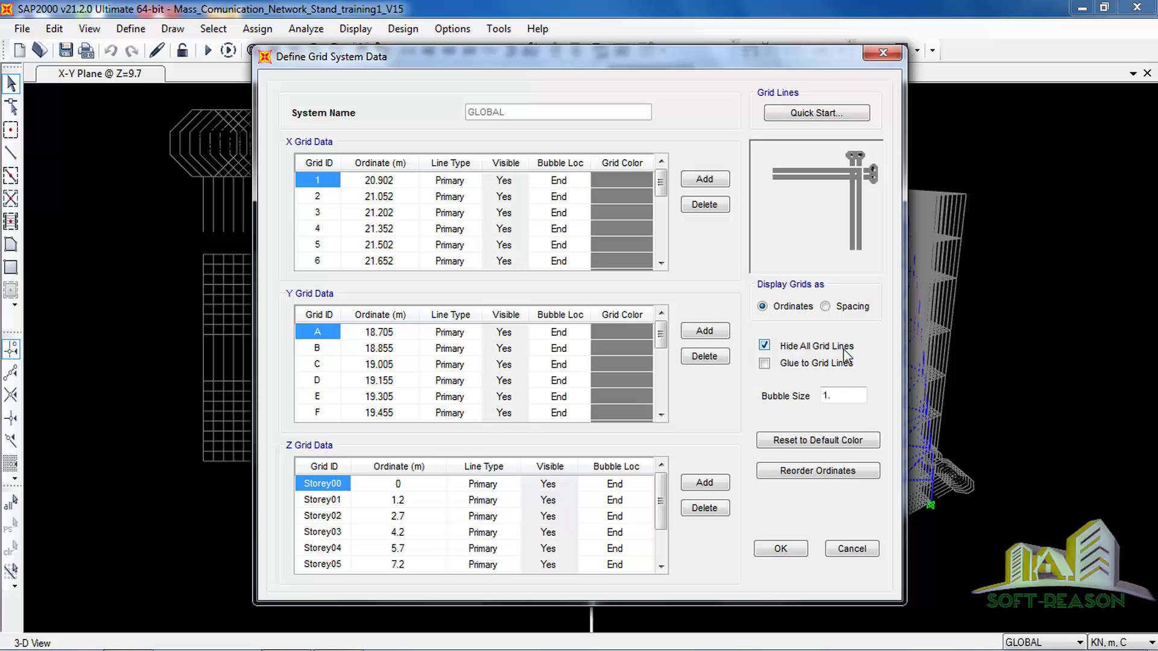
click(779, 549)
click(608, 408)
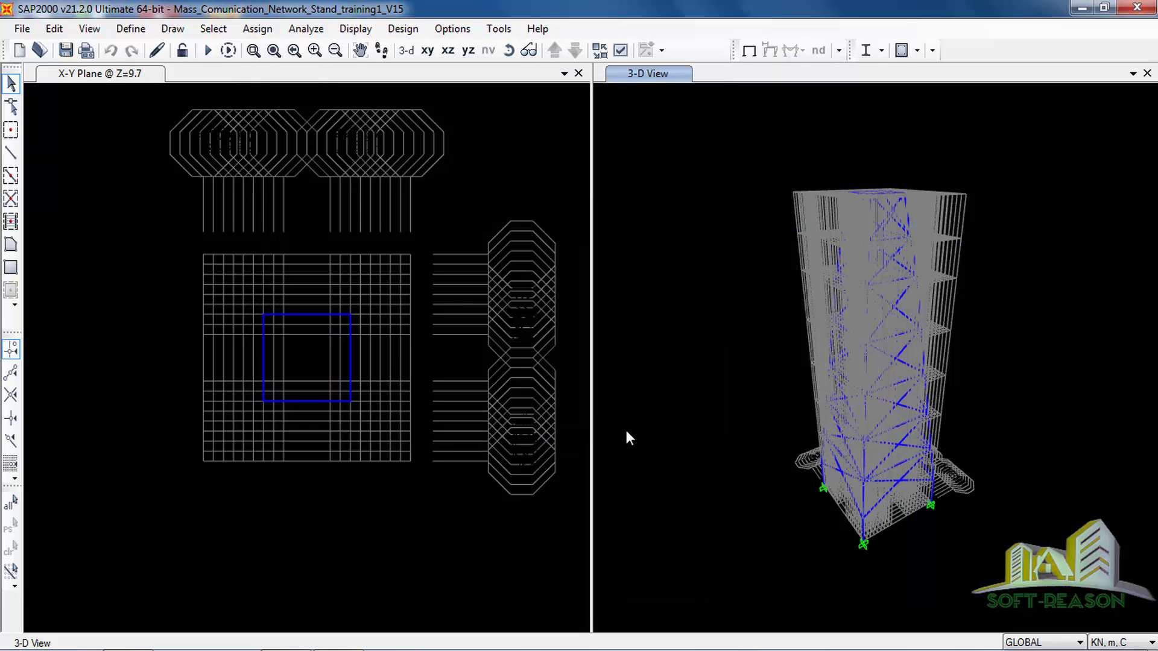
Show the tower in 3-D in both windows by switching the X-Y plan window to 3-D view
click(685, 432)
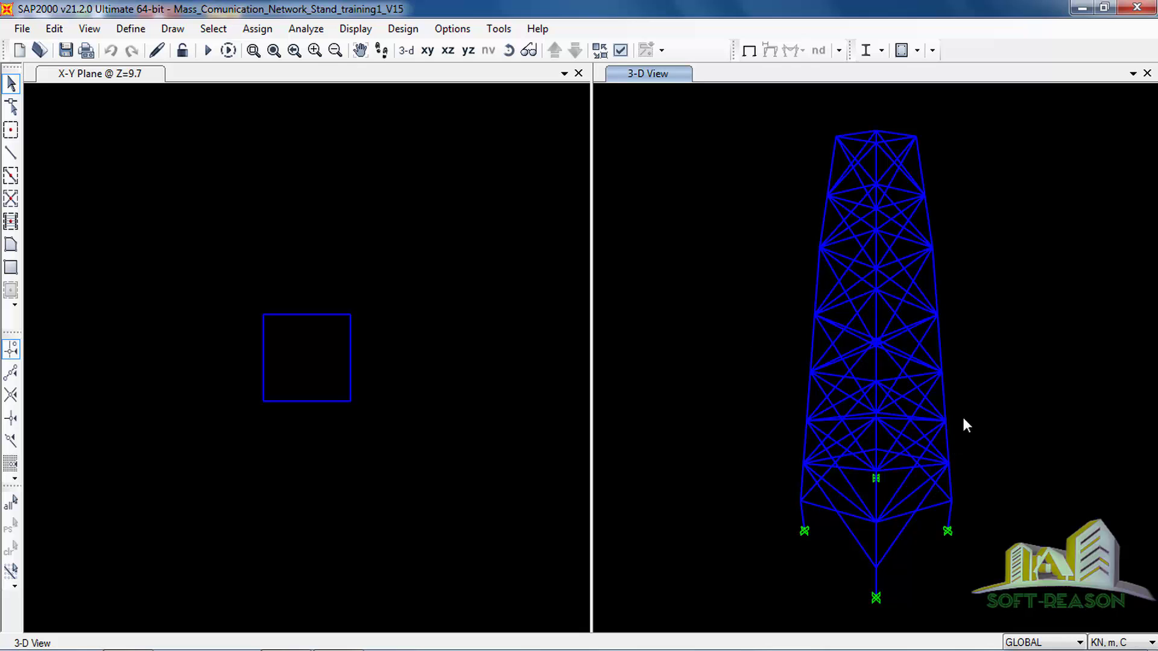
shift+middle_drag(960, 416, 930, 432)
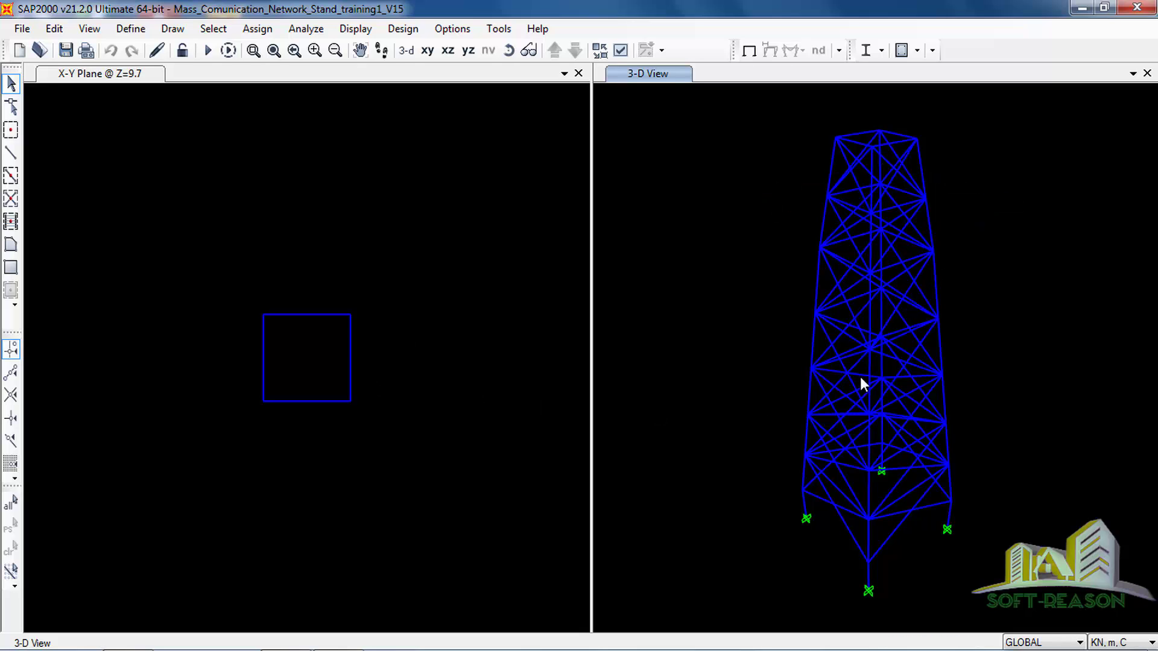
click(323, 191)
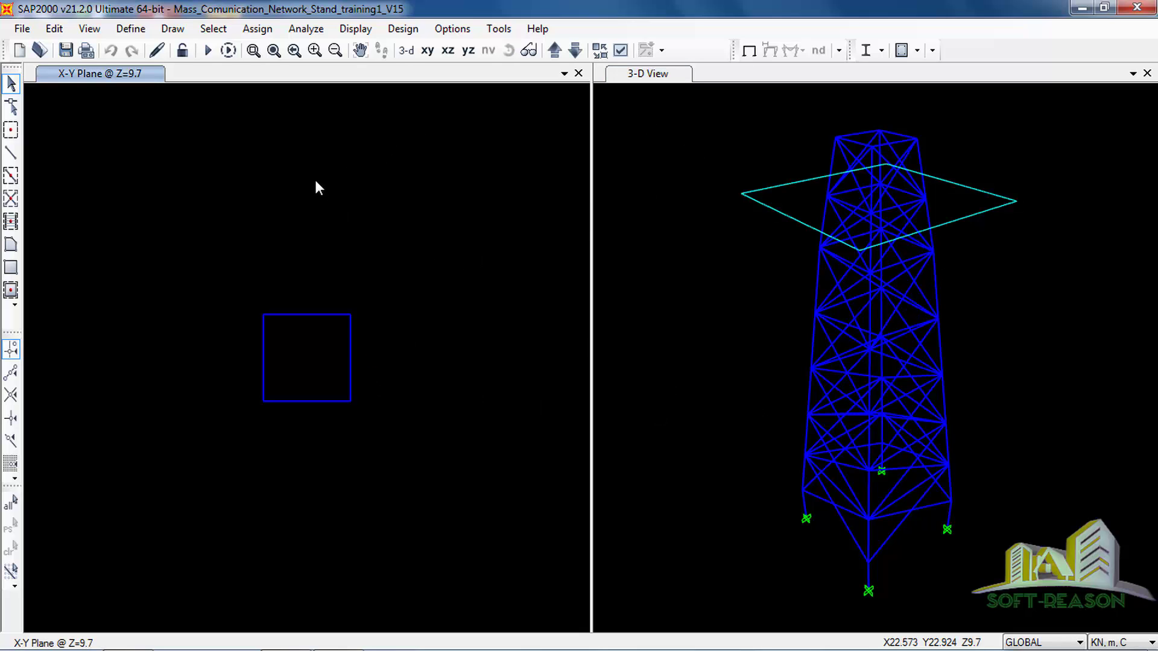
click(406, 50)
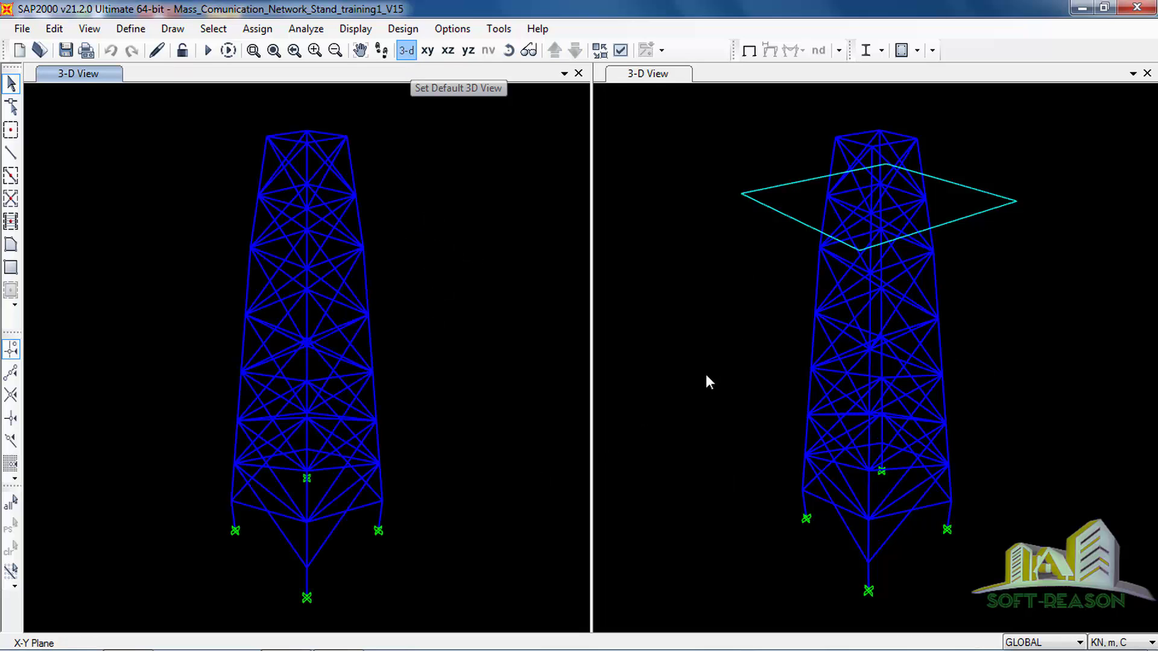
mouse_move(888, 403)
shift+middle_down()
mouse_move(920, 425)
mouse_move(741, 398)
mouse_move(905, 406)
shift+middle_up()
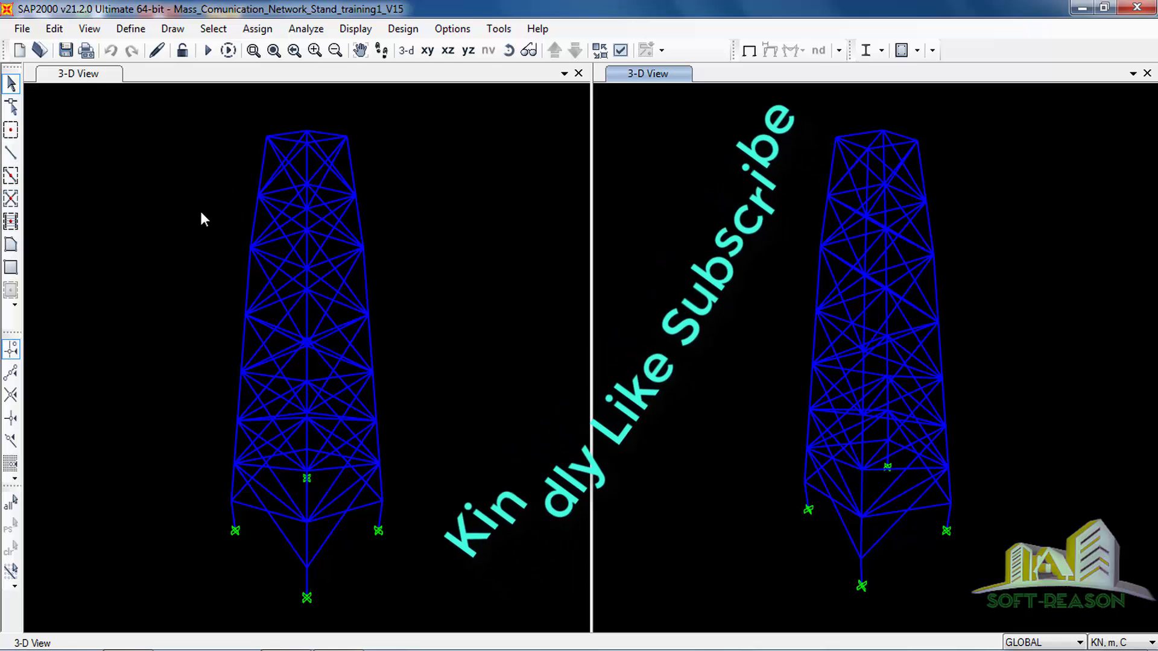
click(14, 156)
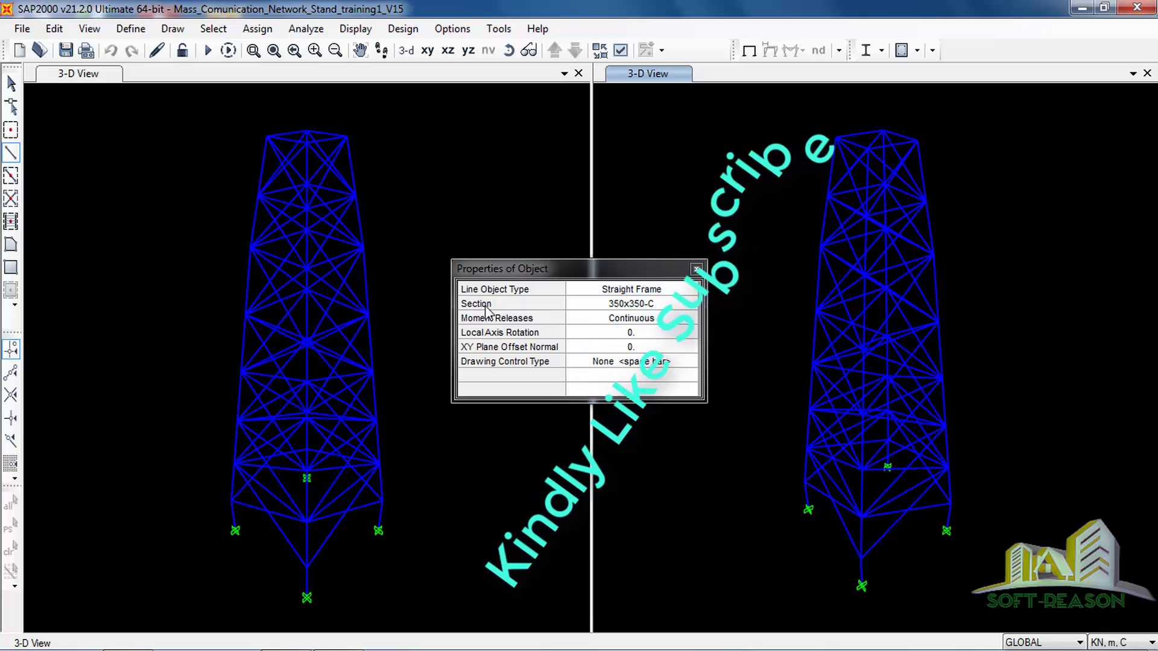
click(666, 306)
click(689, 306)
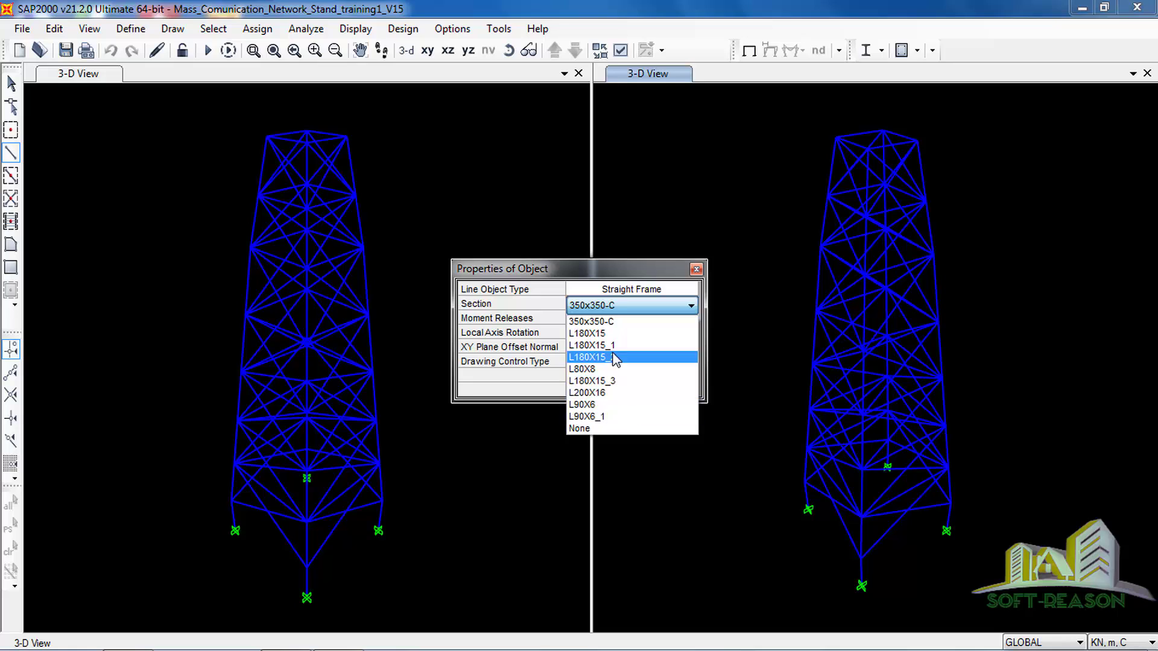
click(606, 321)
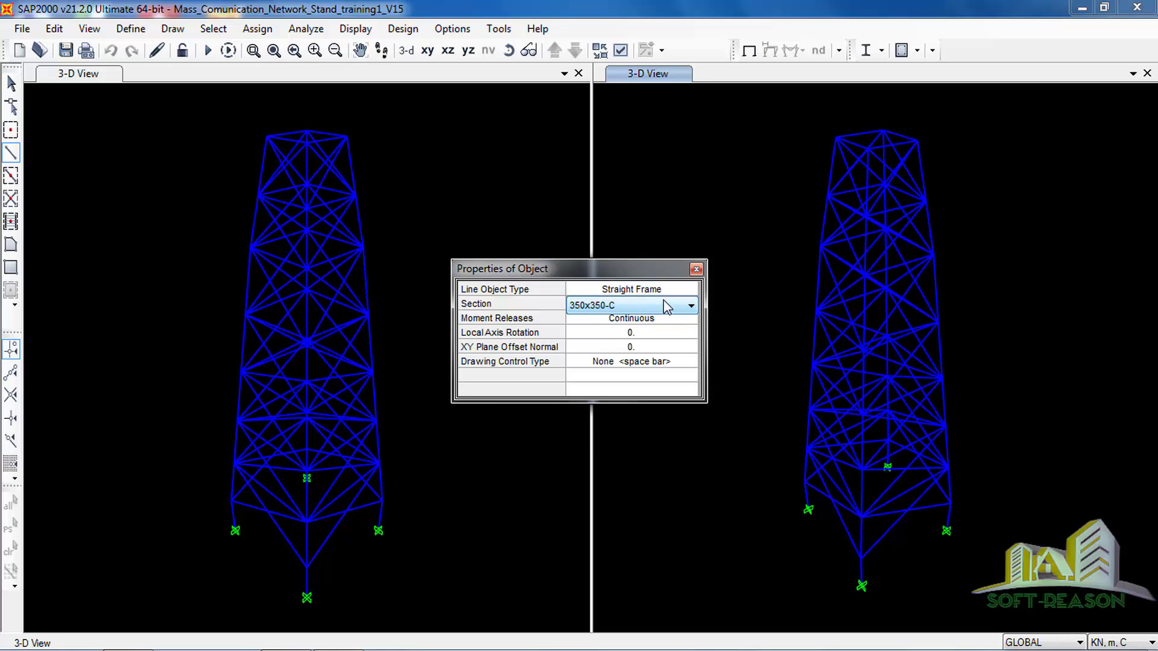
click(689, 306)
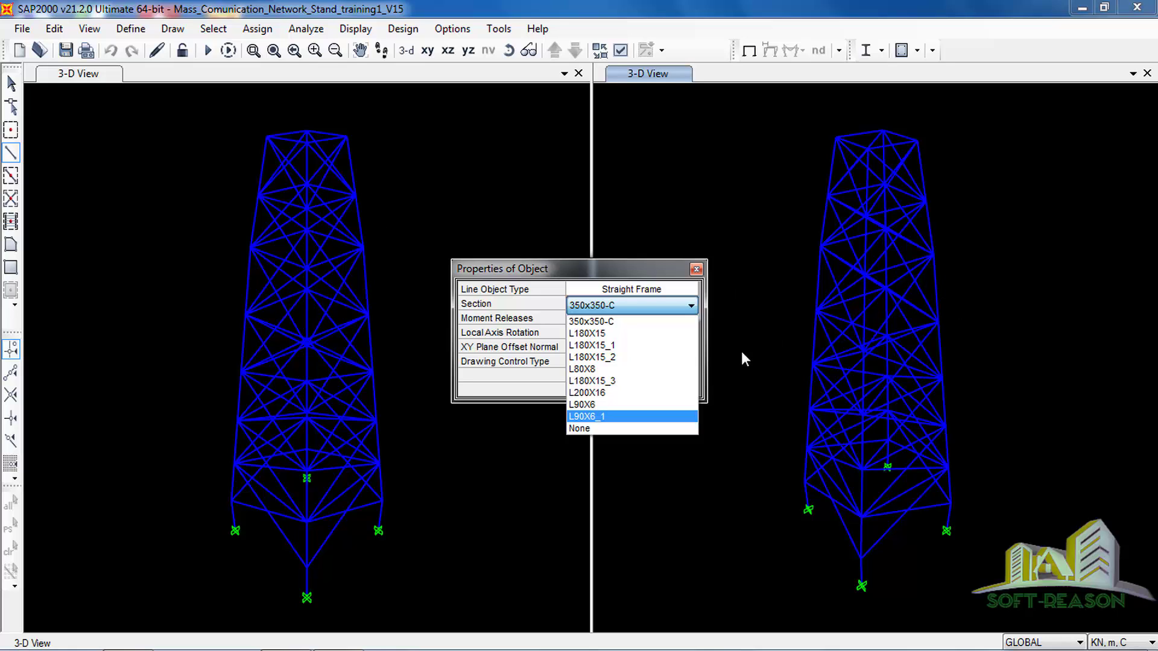
click(624, 304)
click(696, 269)
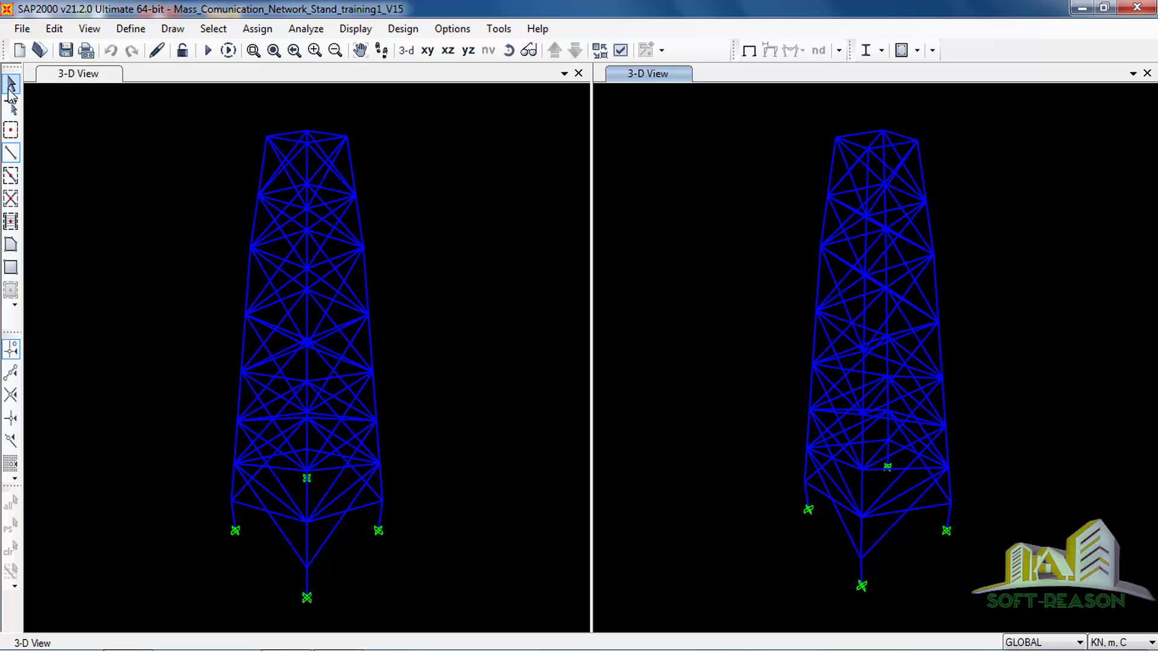
click(11, 84)
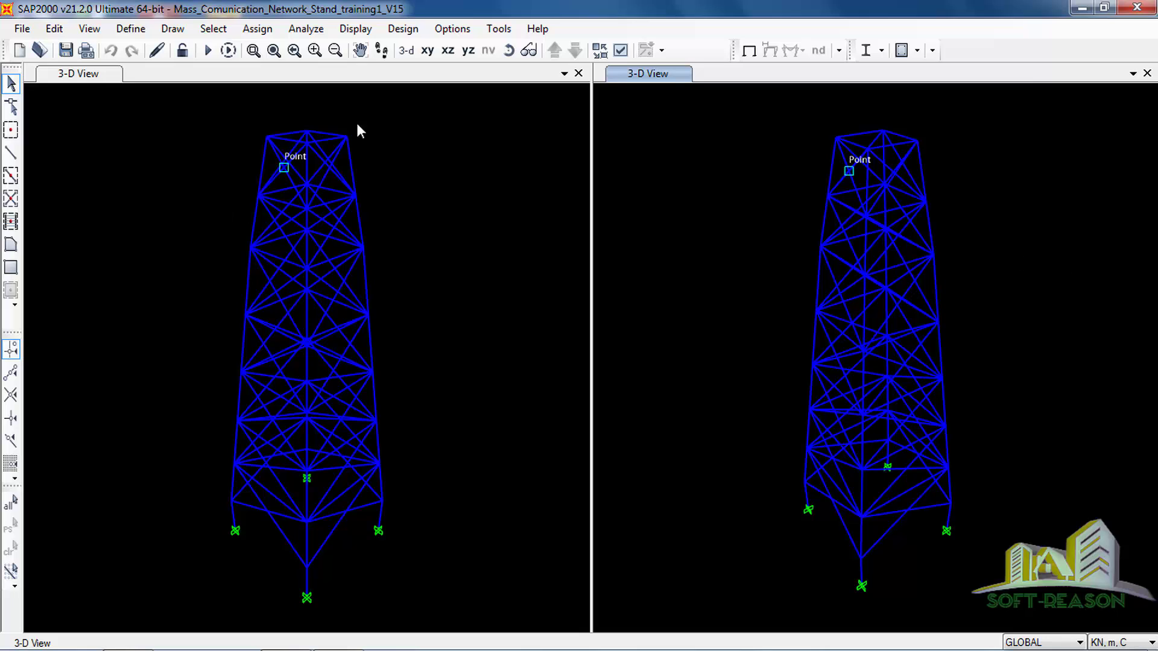
Start the Draw Poly Area tool with the area section set to None
click(181, 33)
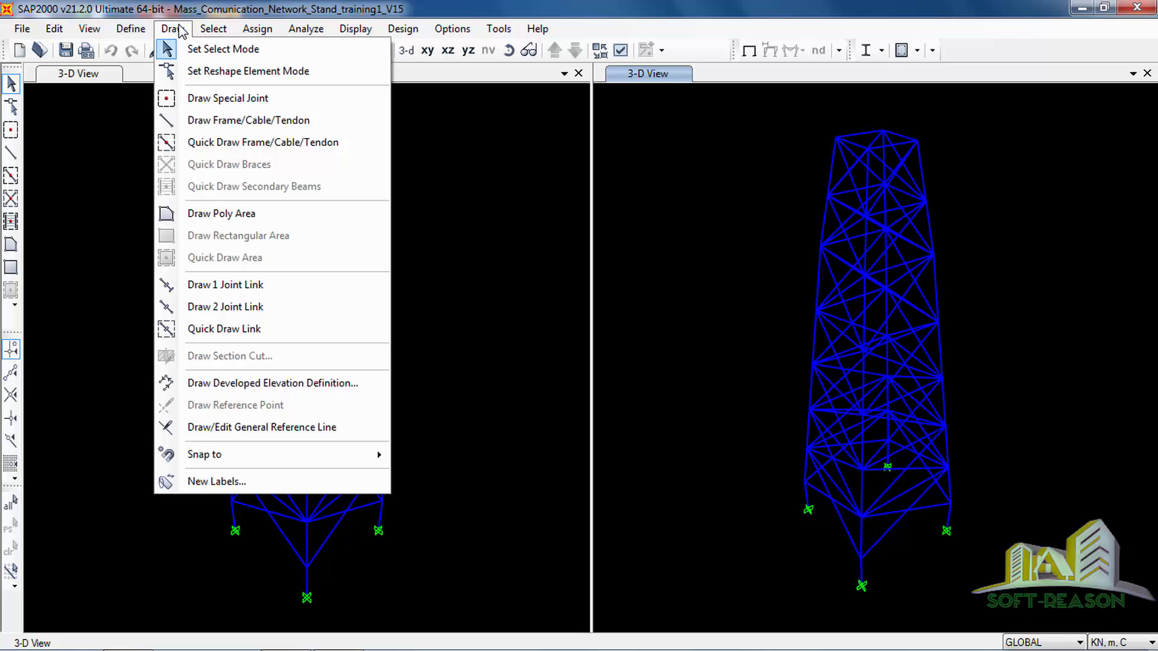
click(228, 220)
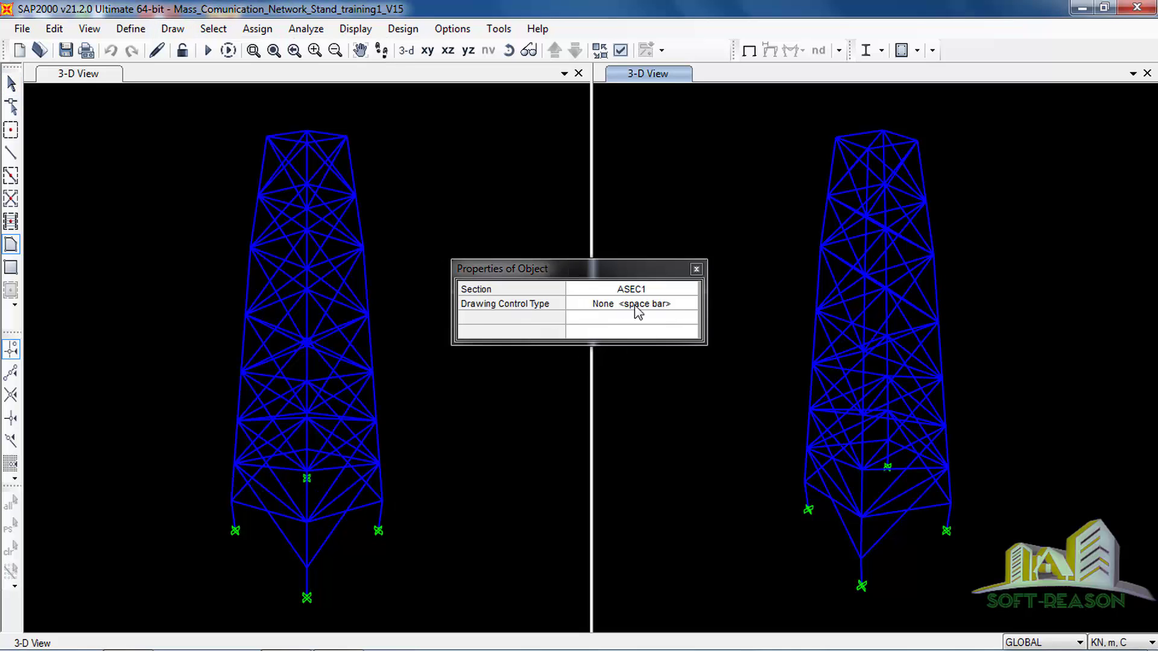
click(687, 291)
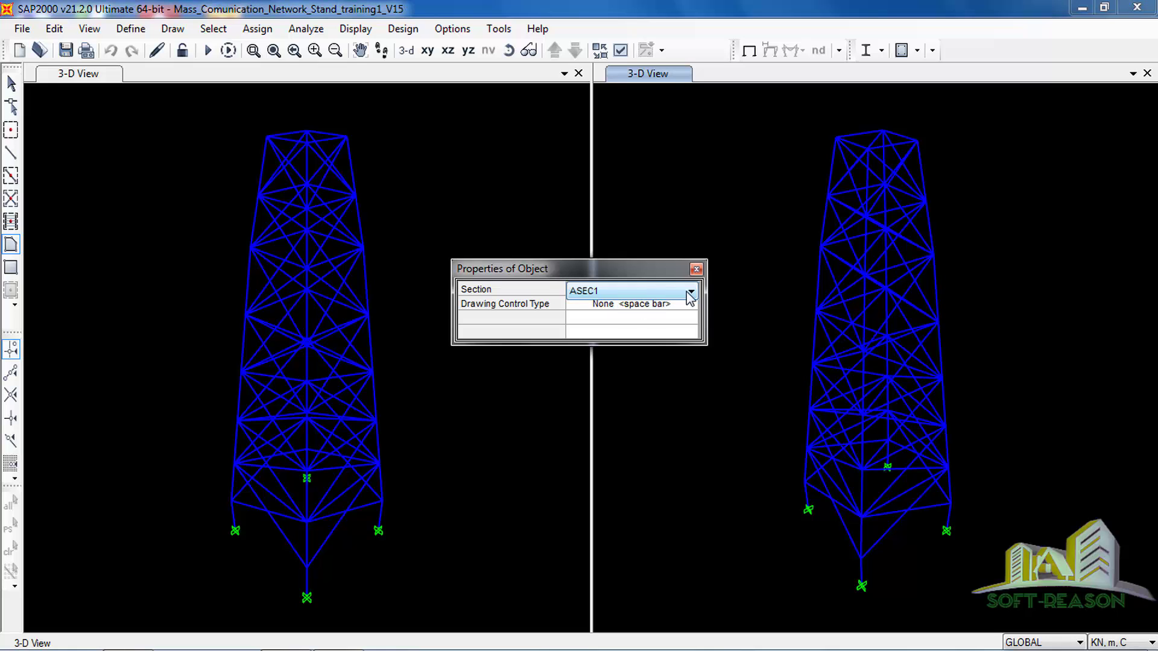
click(690, 292)
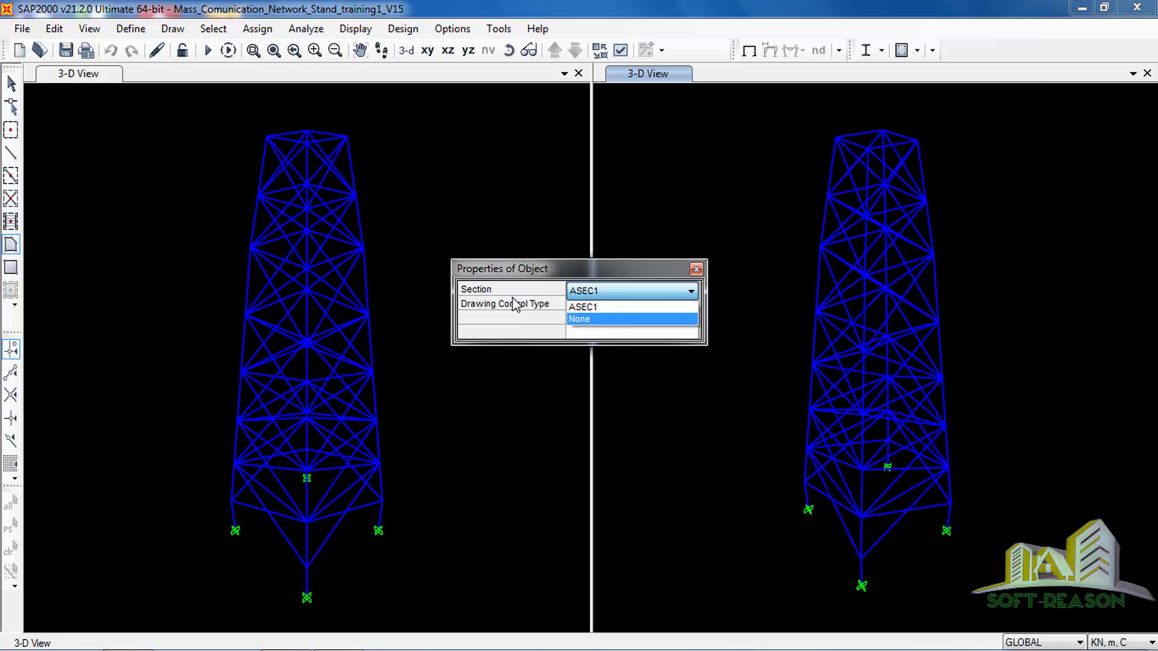
click(590, 320)
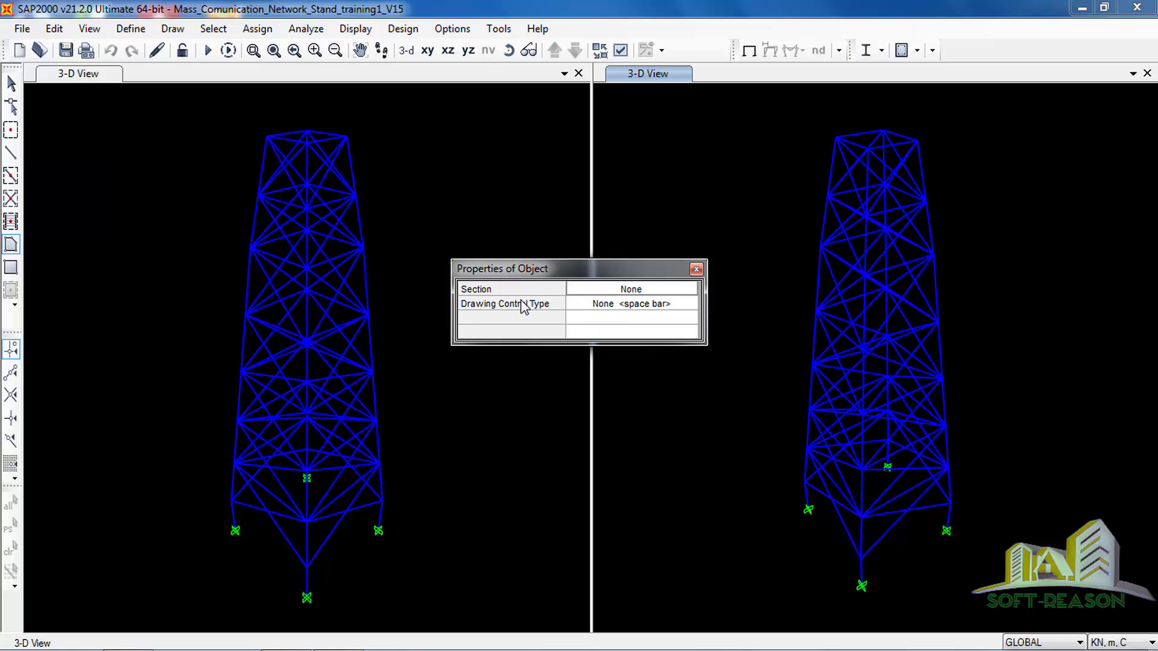
Draw two full-height panels from the bottom joint to the right and left base joints and top joints
click(861, 557)
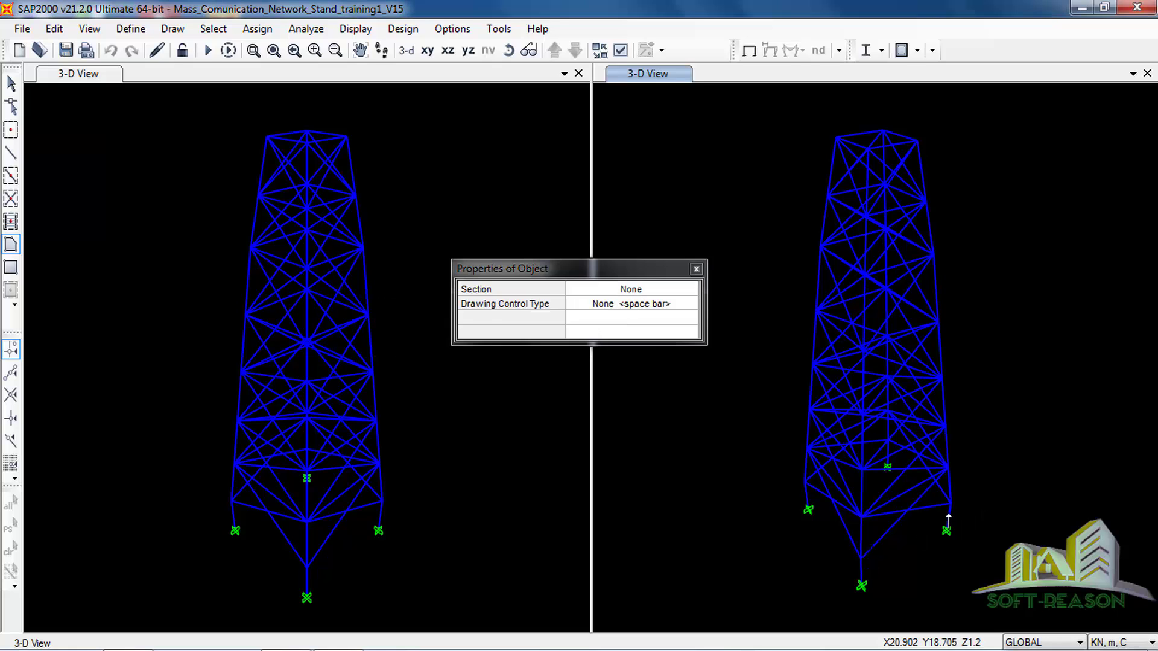
click(951, 505)
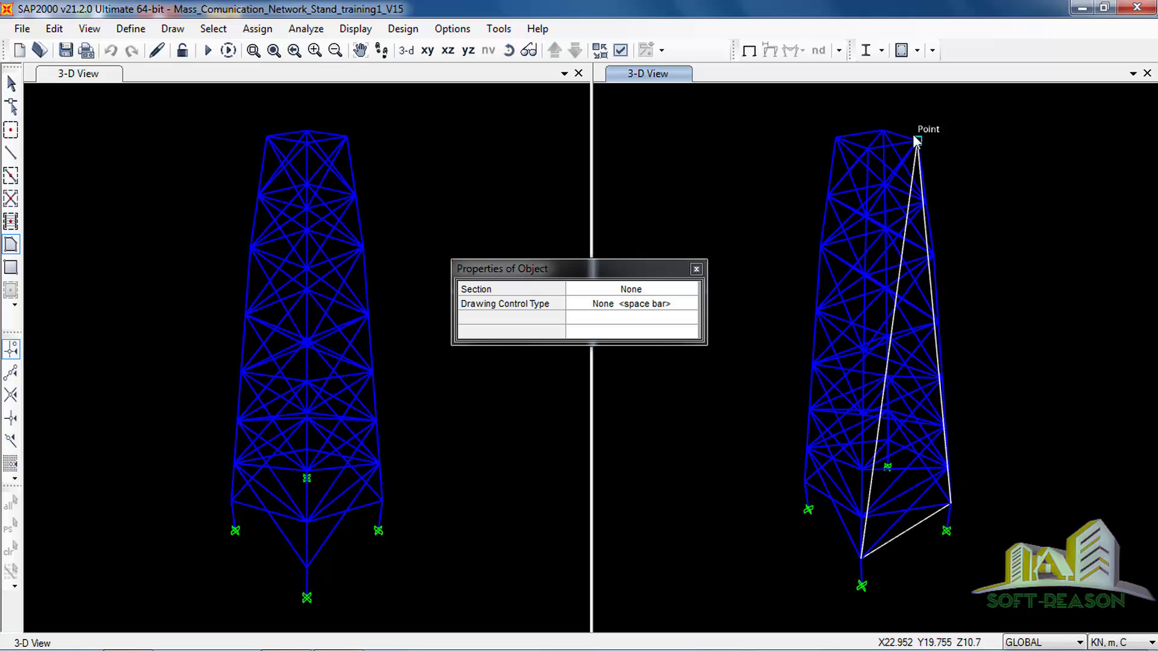
click(918, 142)
double_click(868, 149)
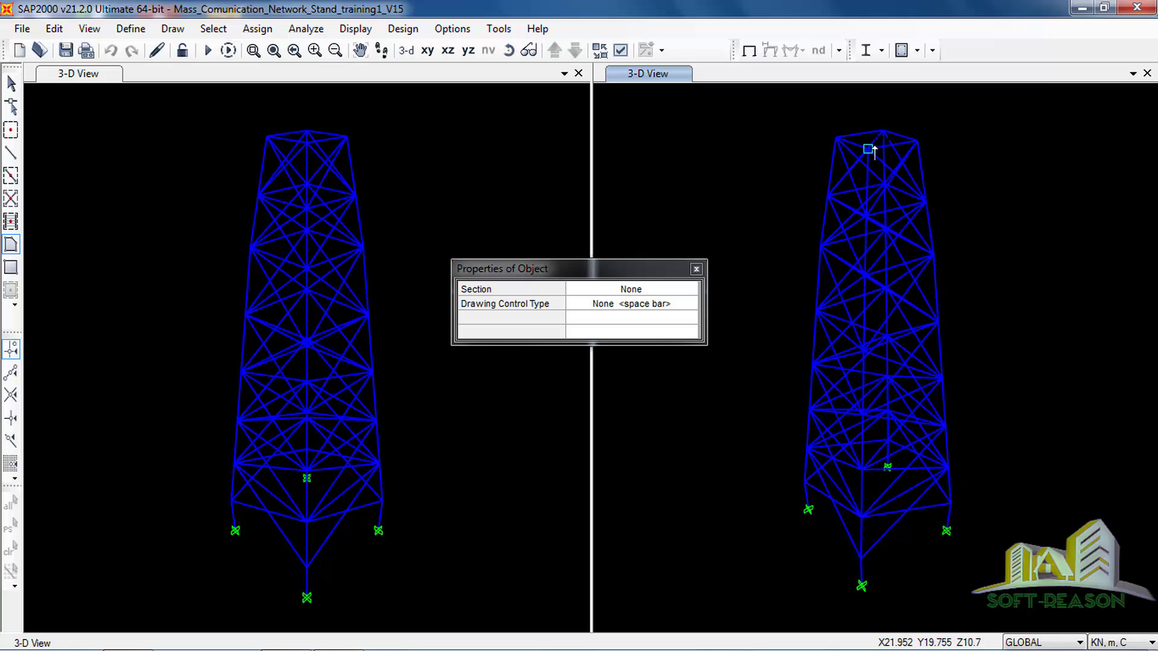
click(861, 559)
click(805, 483)
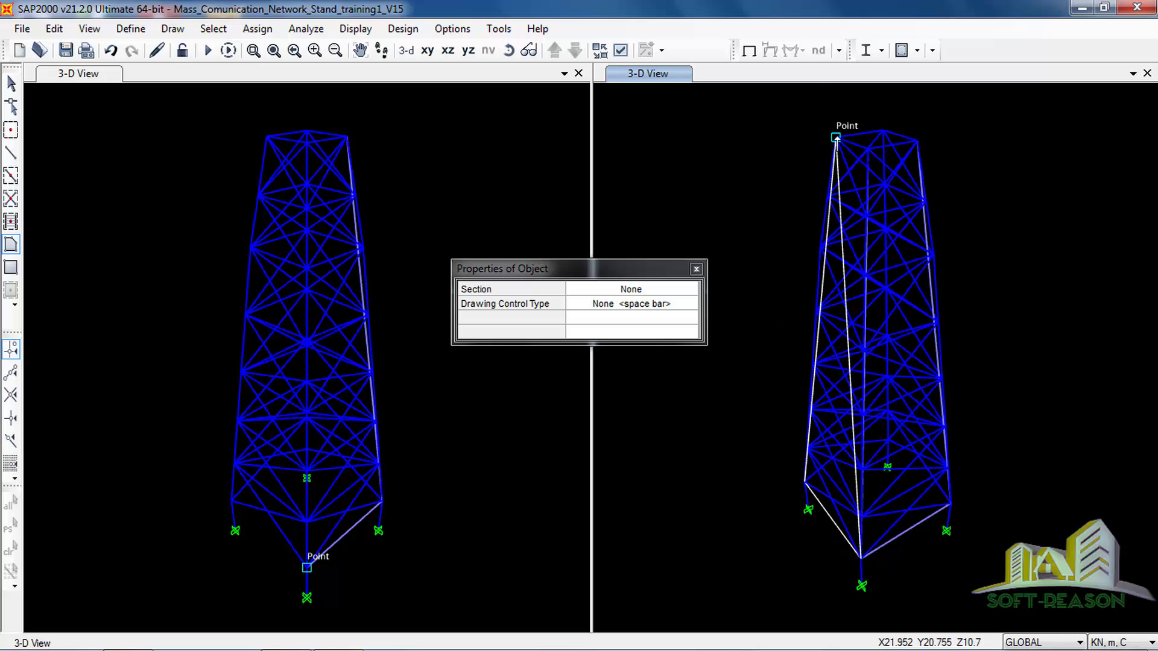
double_click(872, 154)
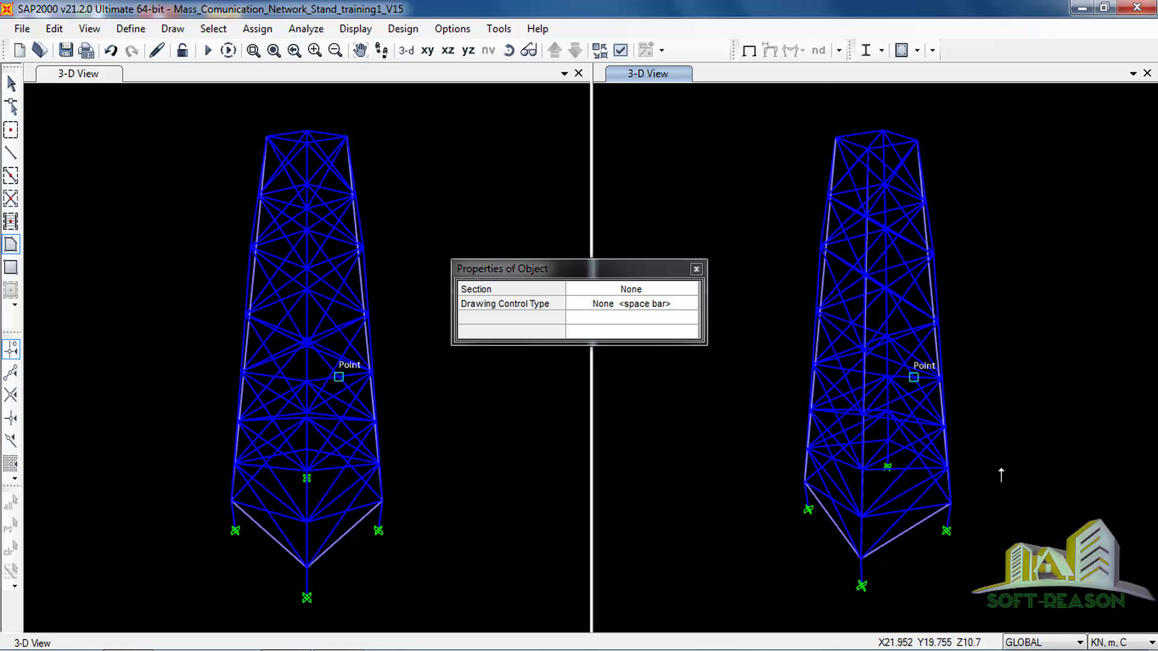
click(697, 269)
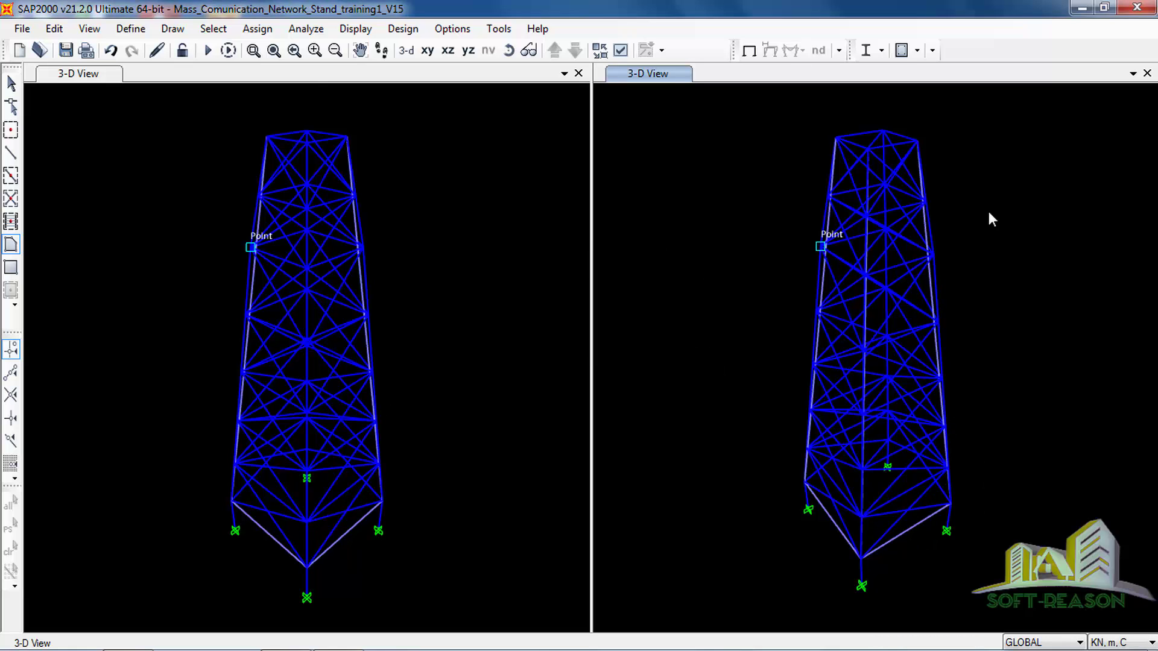
click(130, 28)
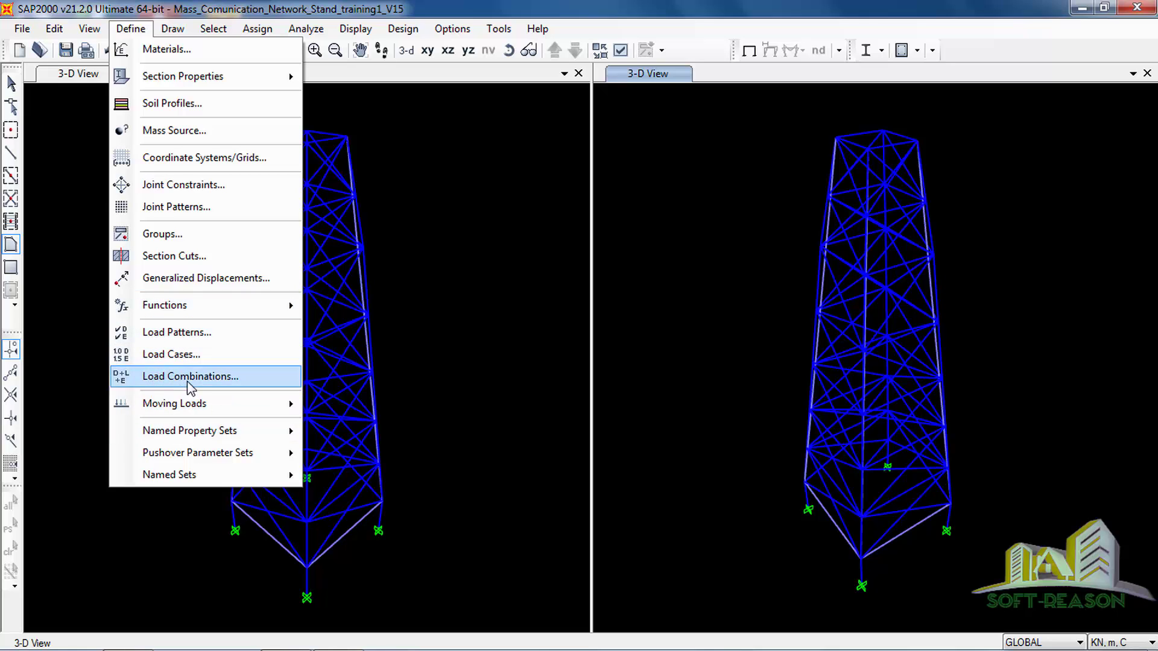
click(398, 77)
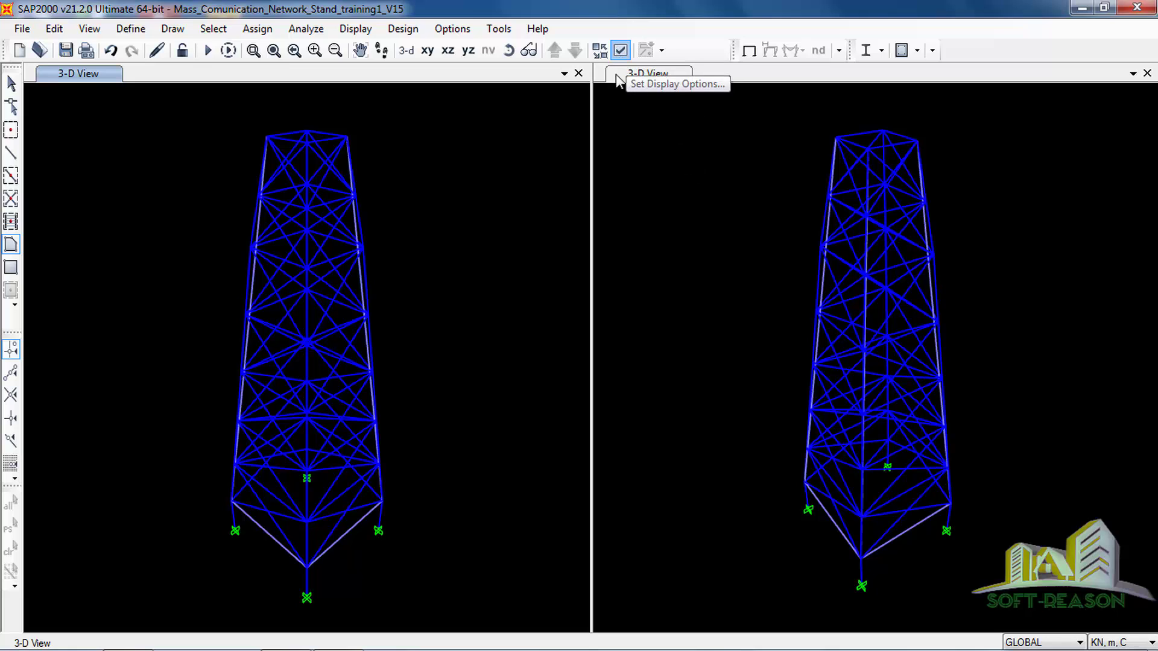
Turn on area sections and area labels in Display Options for the current window only
click(621, 51)
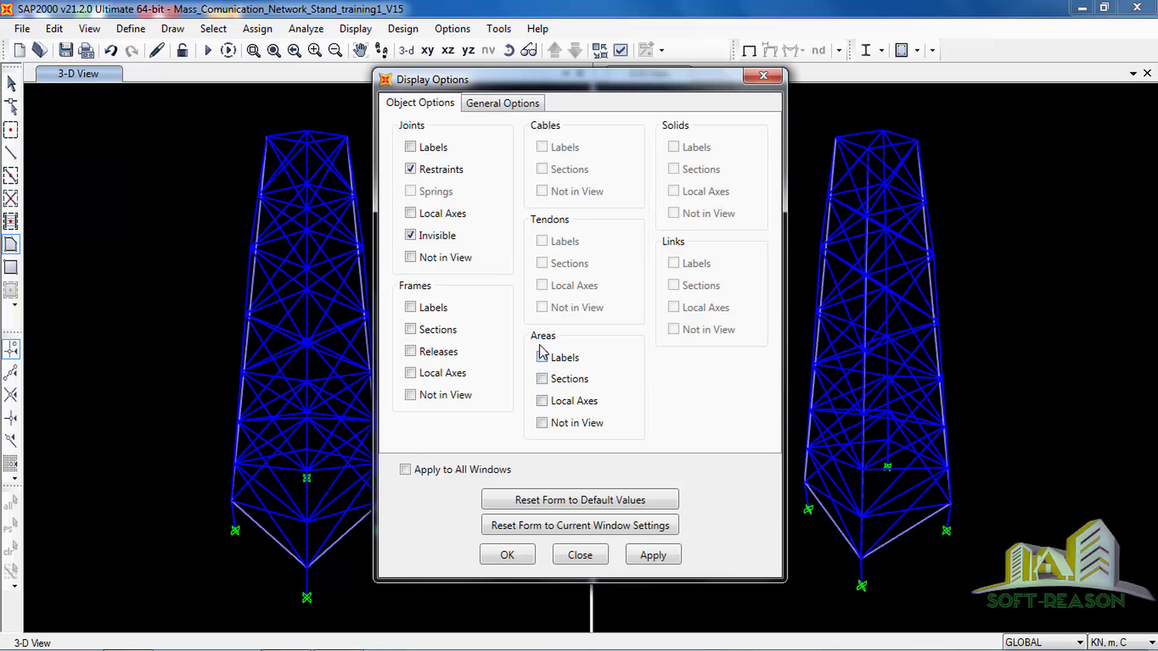
click(545, 381)
click(405, 470)
click(641, 560)
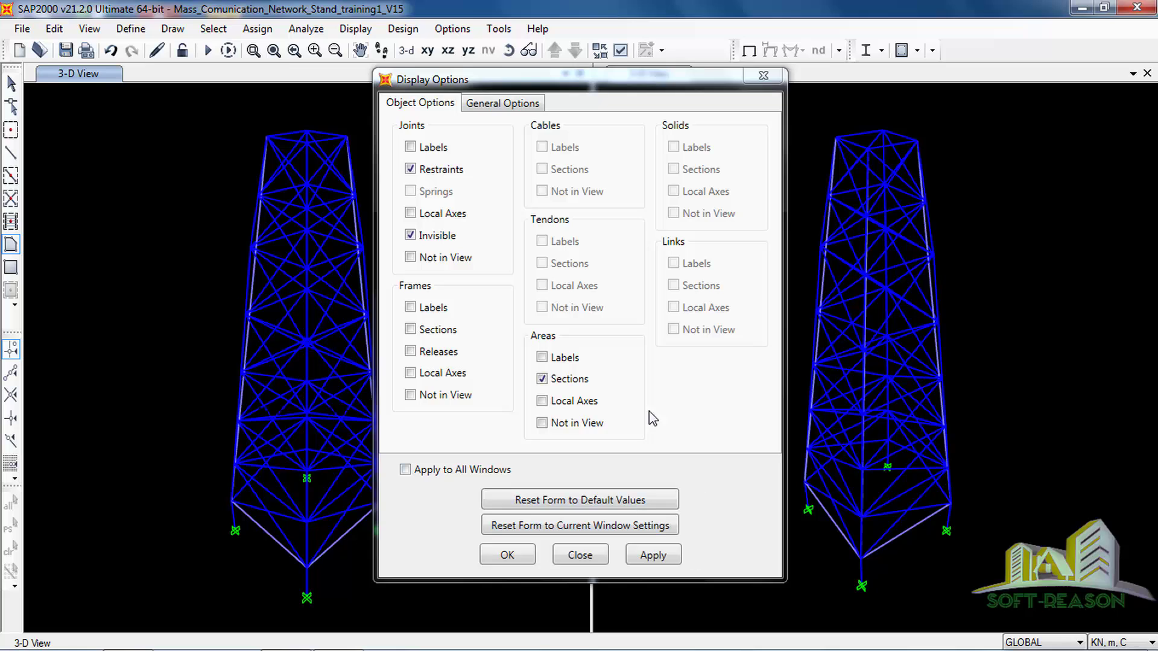
click(654, 556)
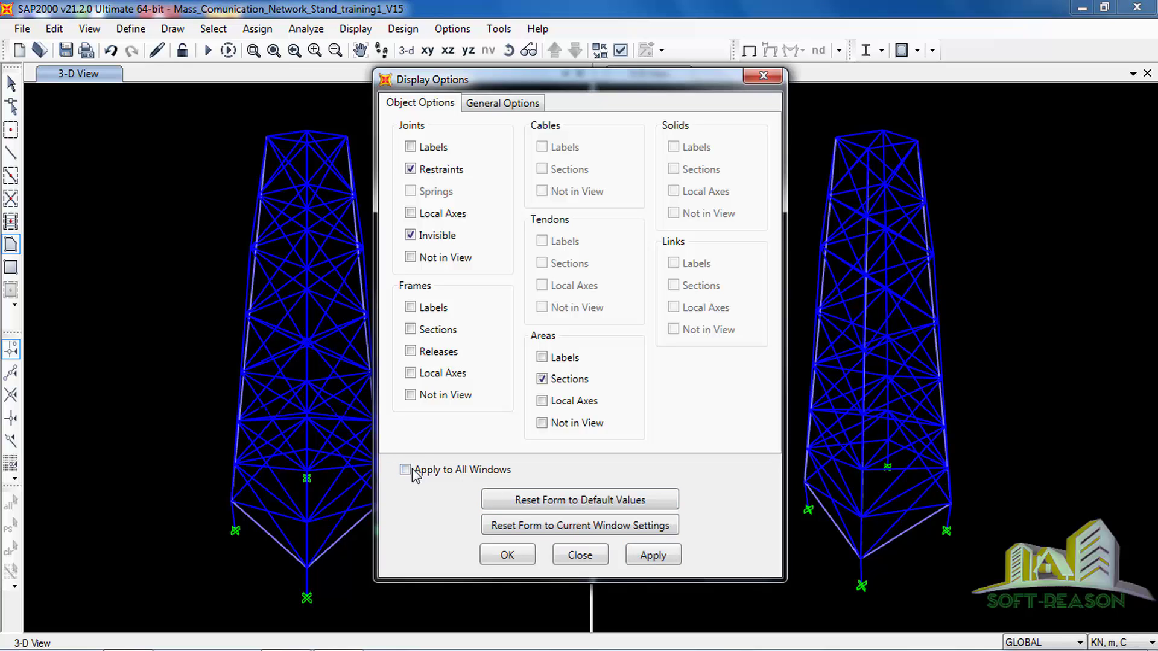
click(405, 470)
click(651, 555)
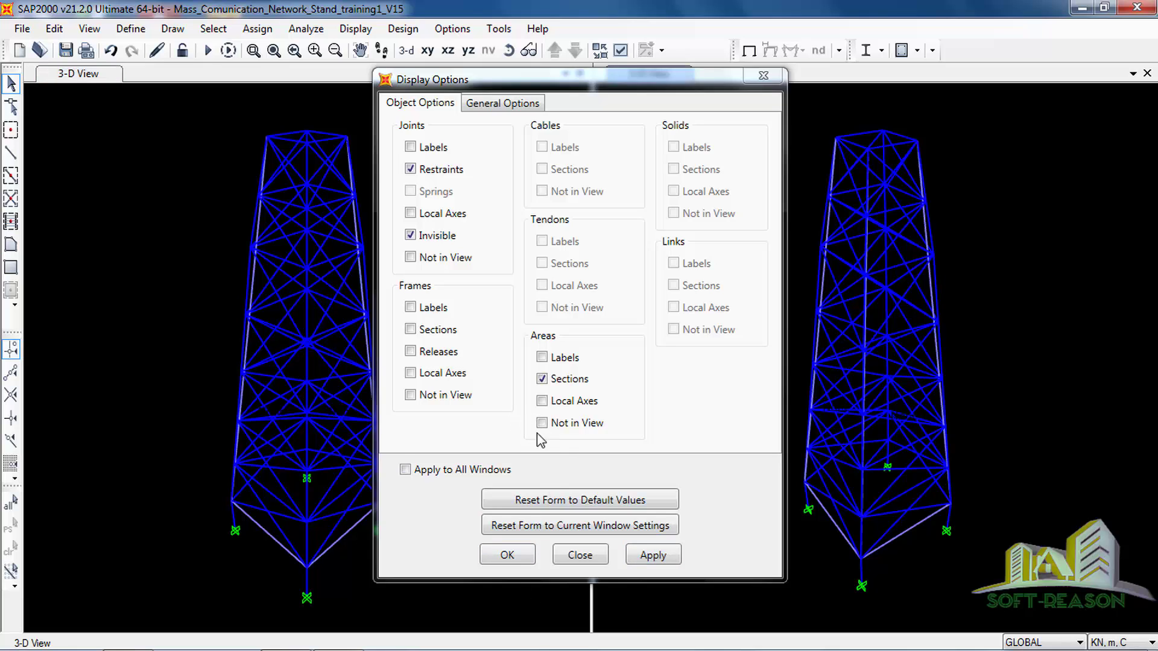
click(552, 360)
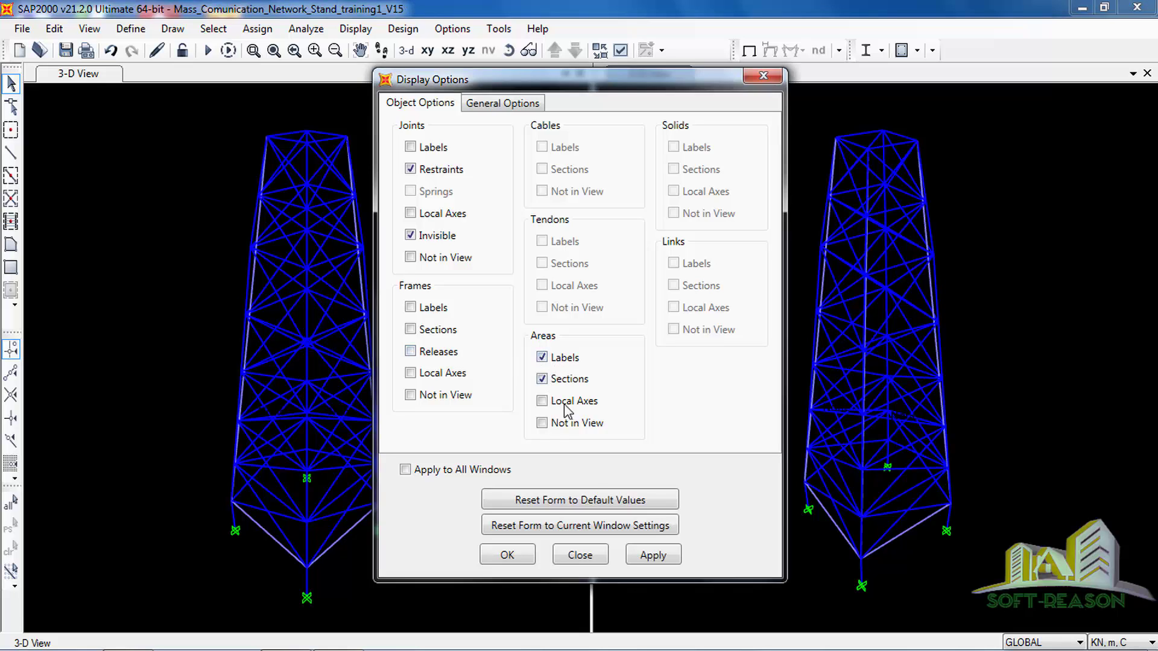
click(498, 104)
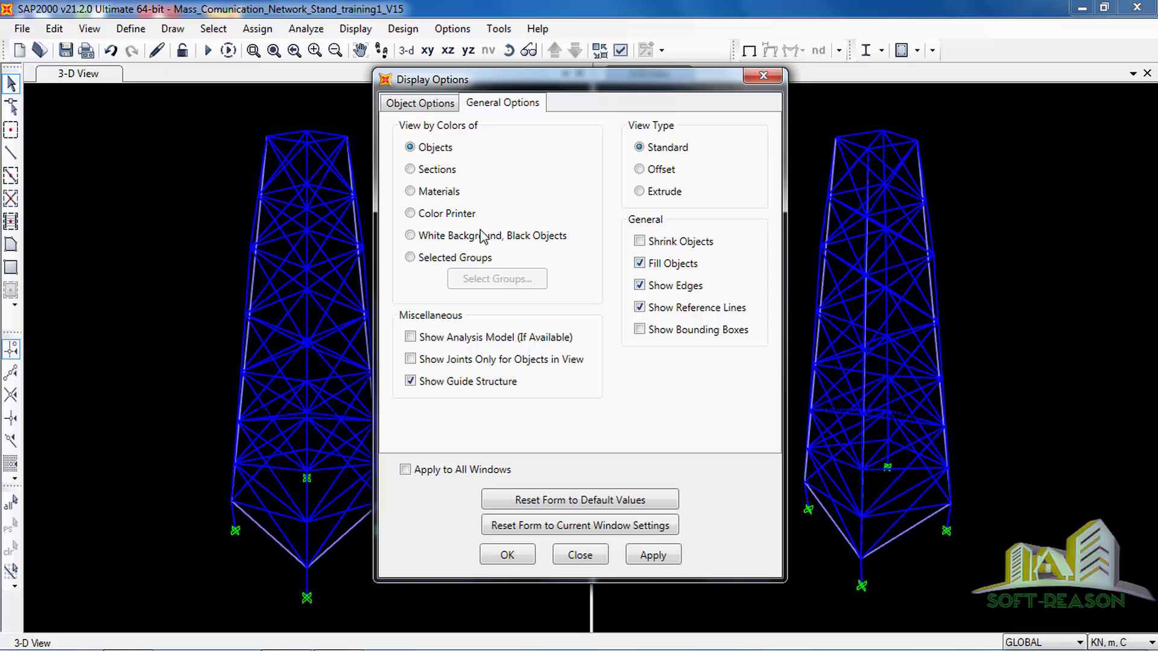
click(654, 556)
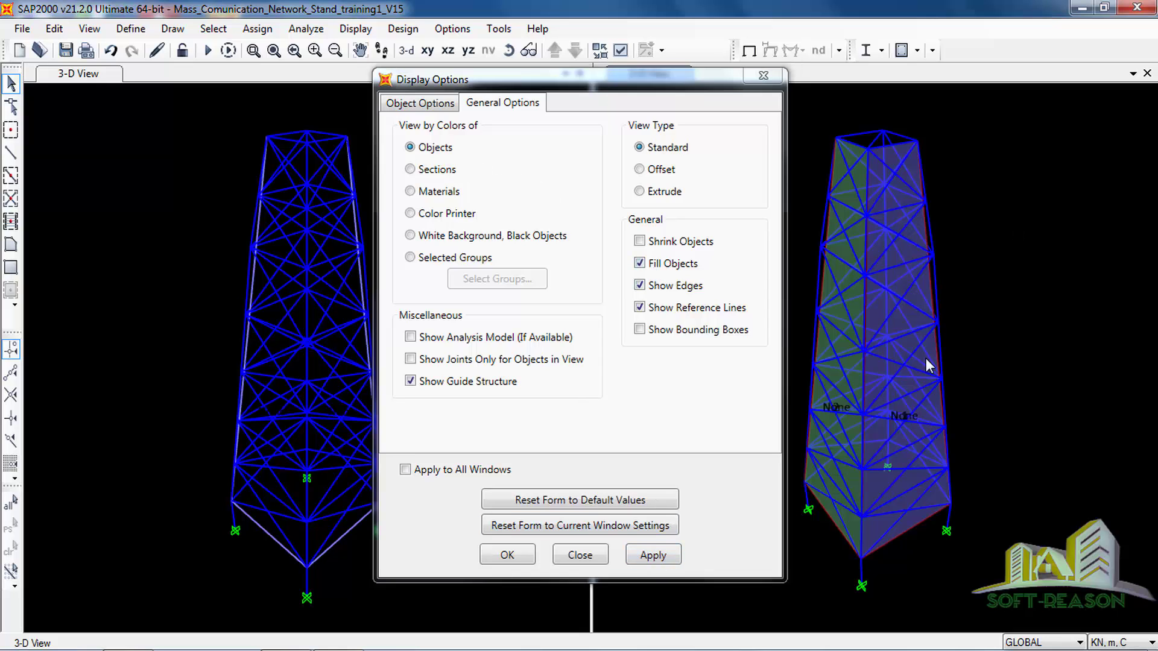
Move the Display Options dialog aside, check the shaded panels in the right view, and close it
drag(599, 87, 597, 155)
click(942, 357)
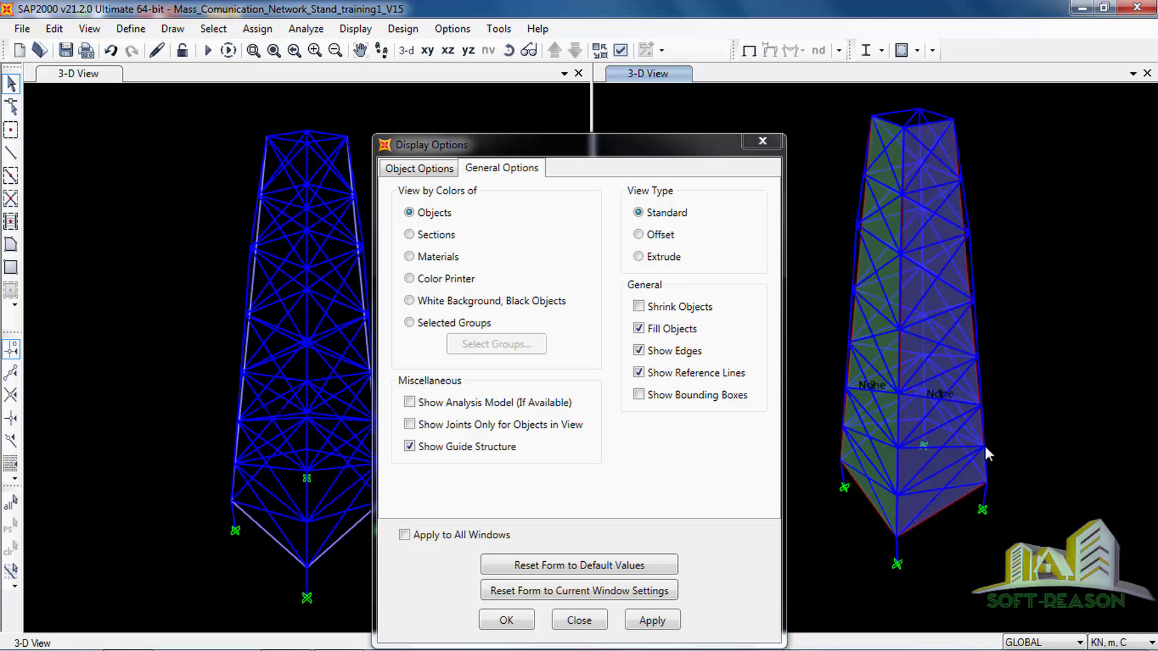
right_click(990, 421)
click(1021, 356)
shift+middle_drag(967, 487, 1007, 462)
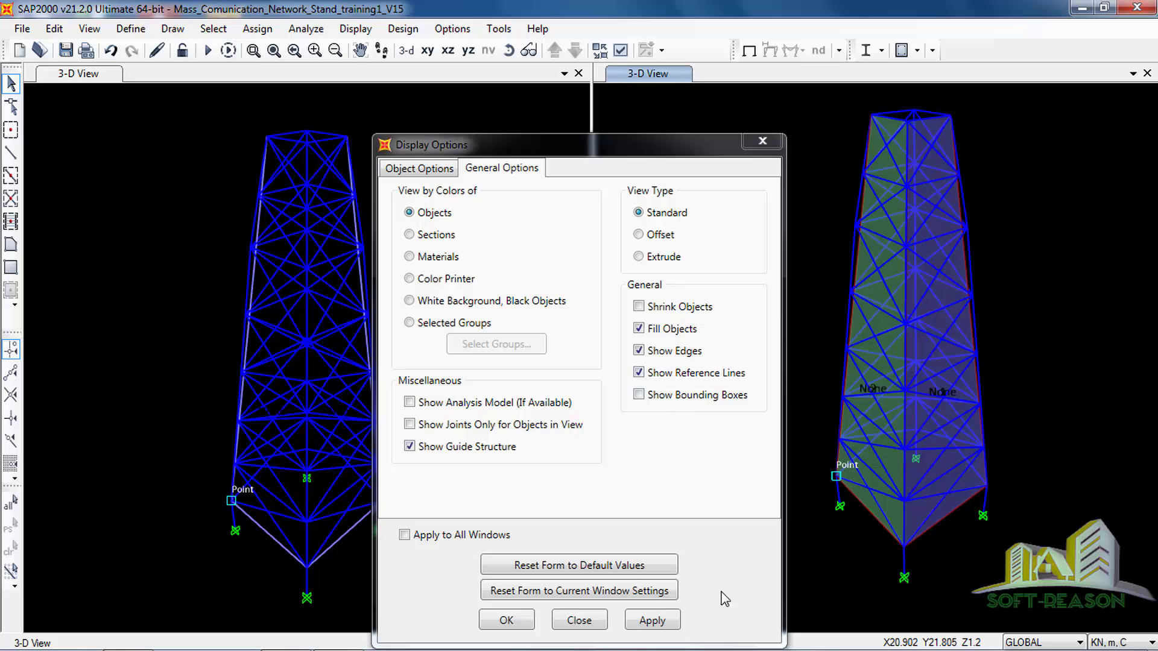
click(763, 141)
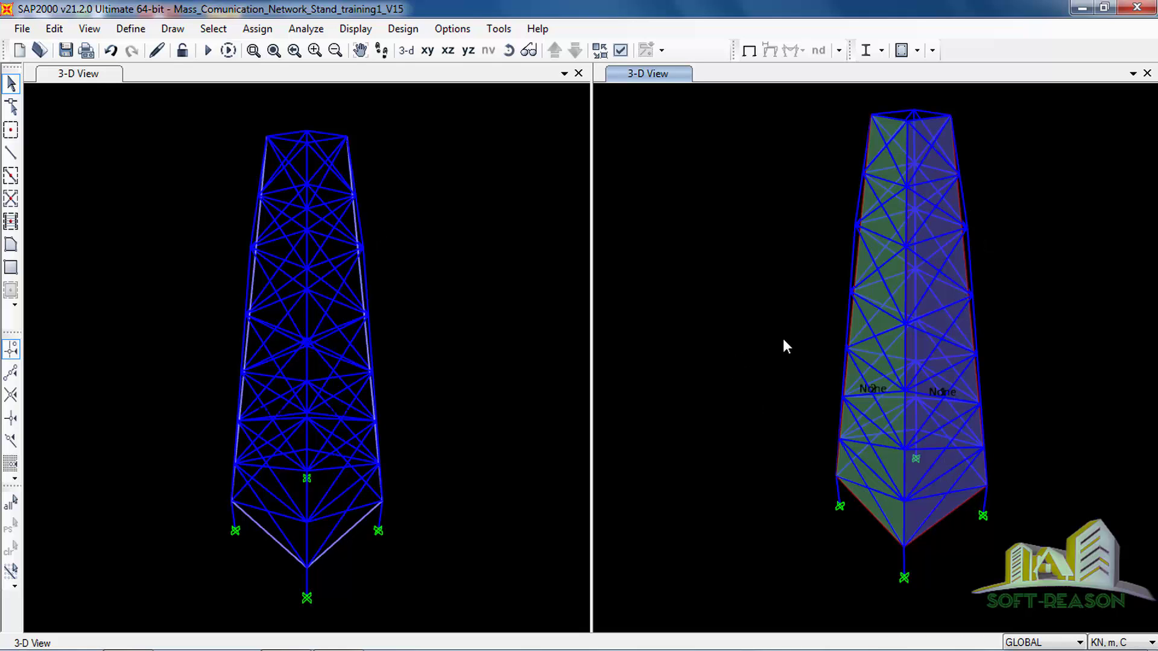
Orbit and zoom the right 3-D view to the base, then window-select the four base joints
shift+middle_drag(982, 457, 921, 393)
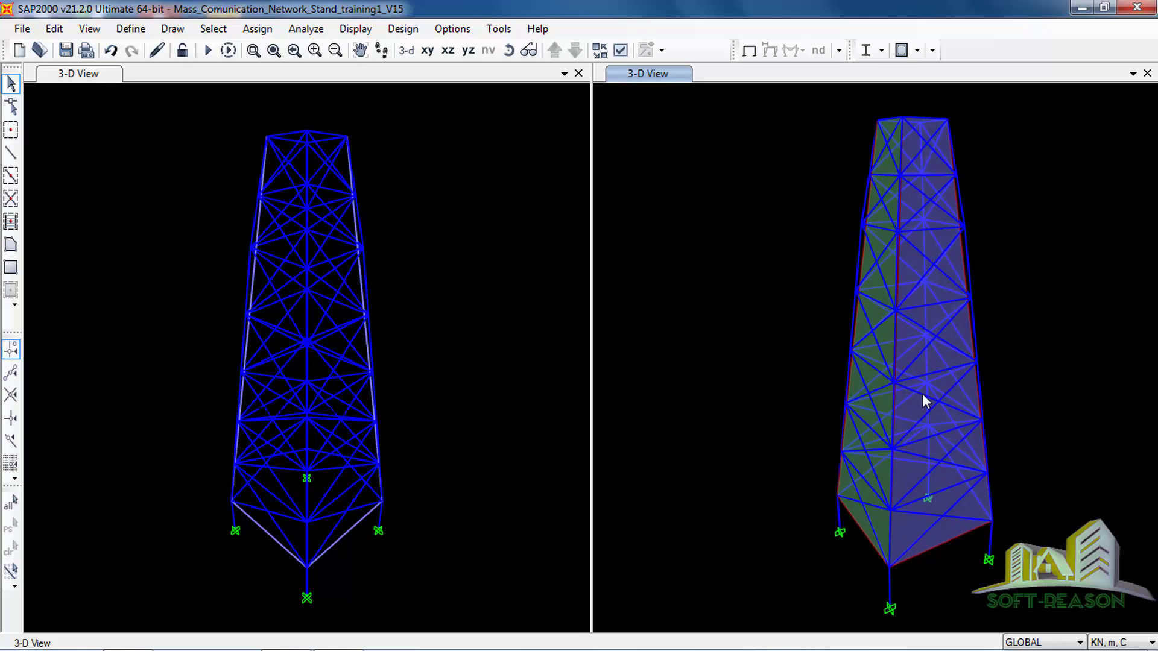
scroll(779, 340, down, 4)
scroll(829, 401, up, 4)
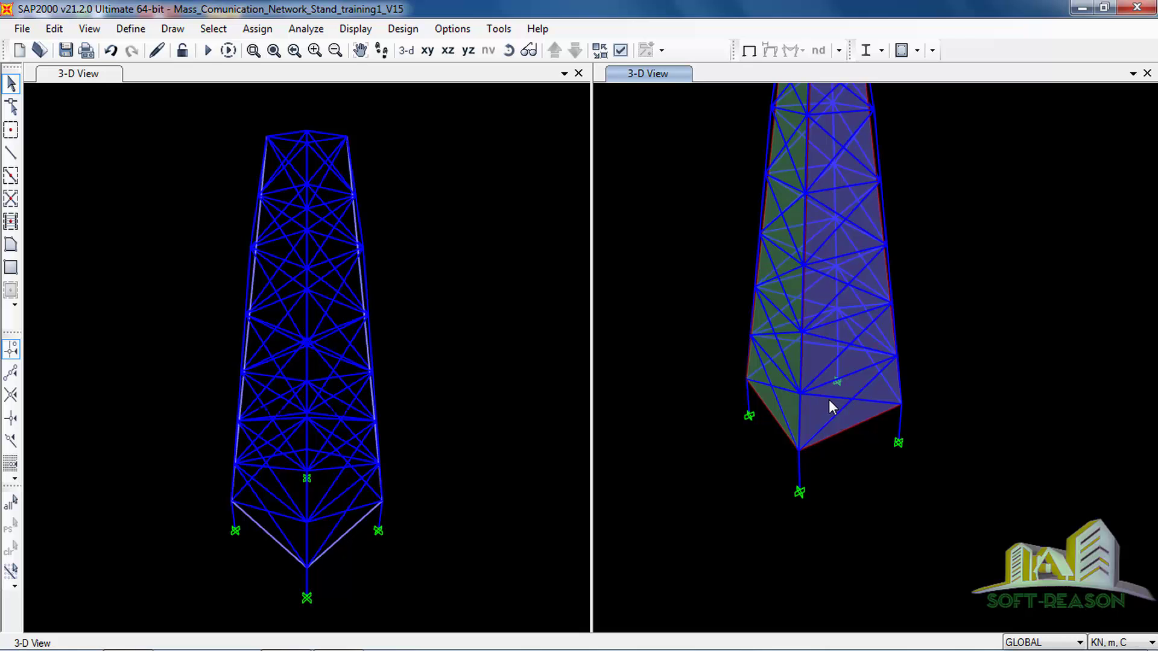
scroll(777, 298, up, 1)
shift+middle_drag(777, 299, 871, 457)
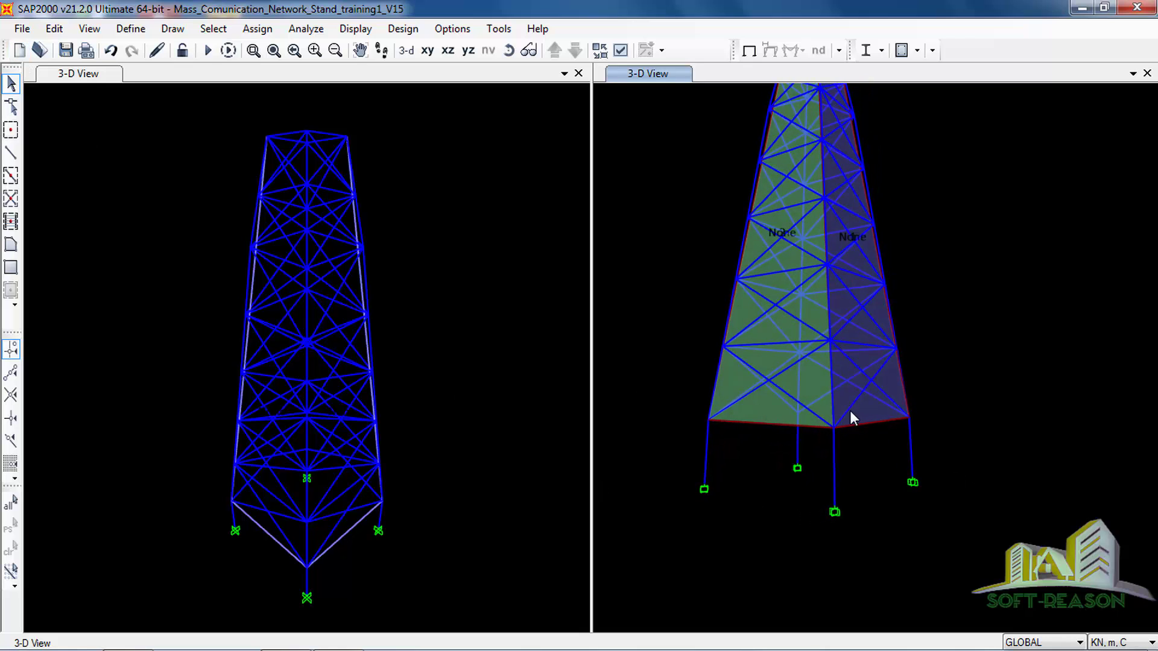
drag(978, 462, 630, 557)
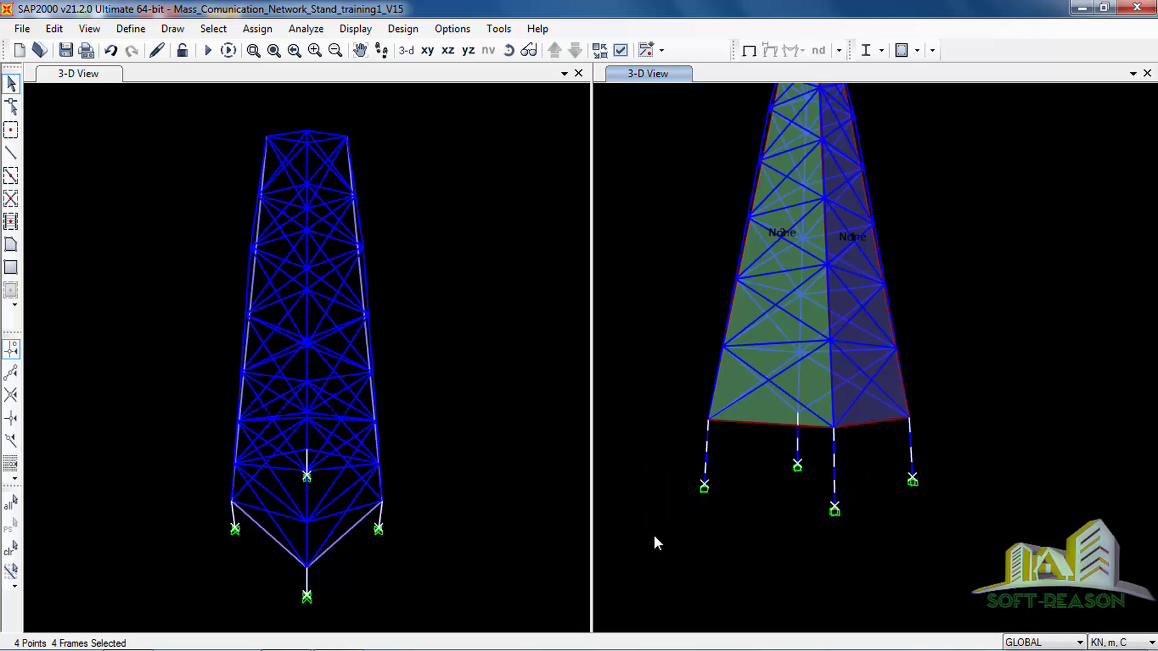
Assign pinned joint restraints (translations fixed, rotations free) to the four selected base joints
click(253, 30)
mouse_move(271, 60)
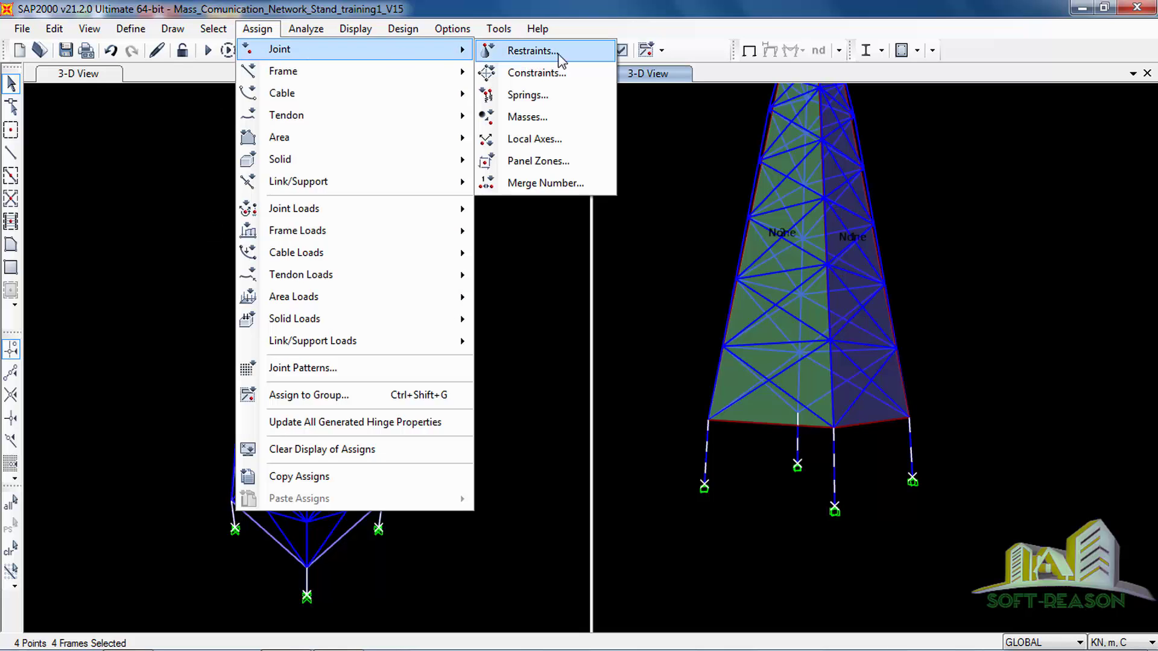
click(529, 51)
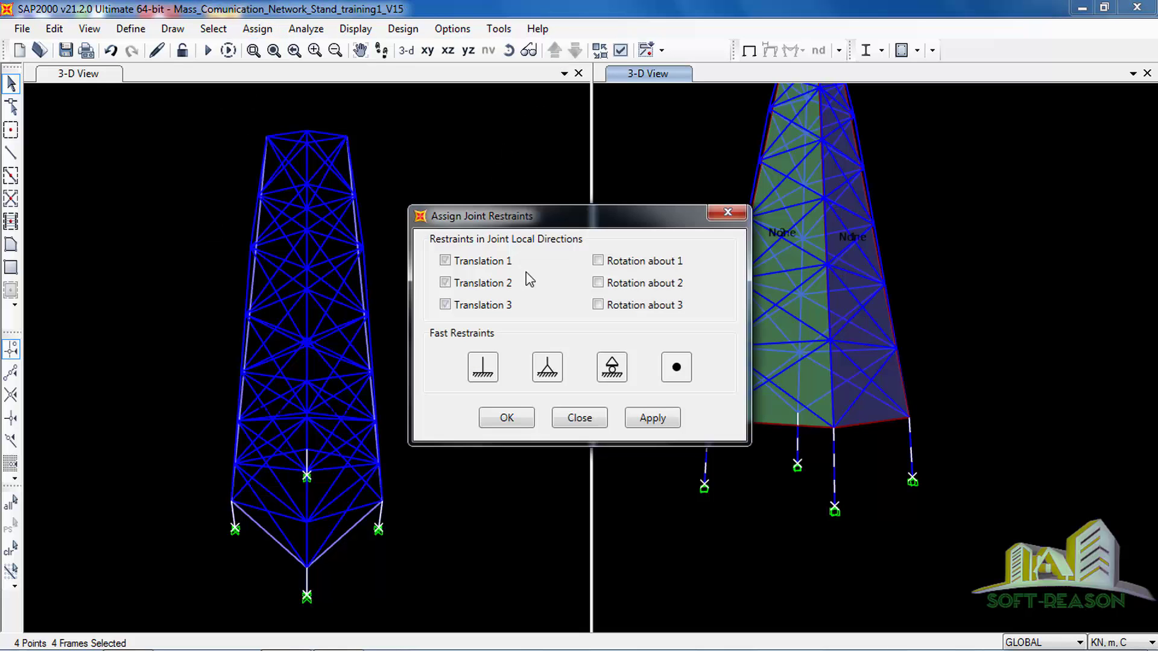
click(546, 370)
click(652, 418)
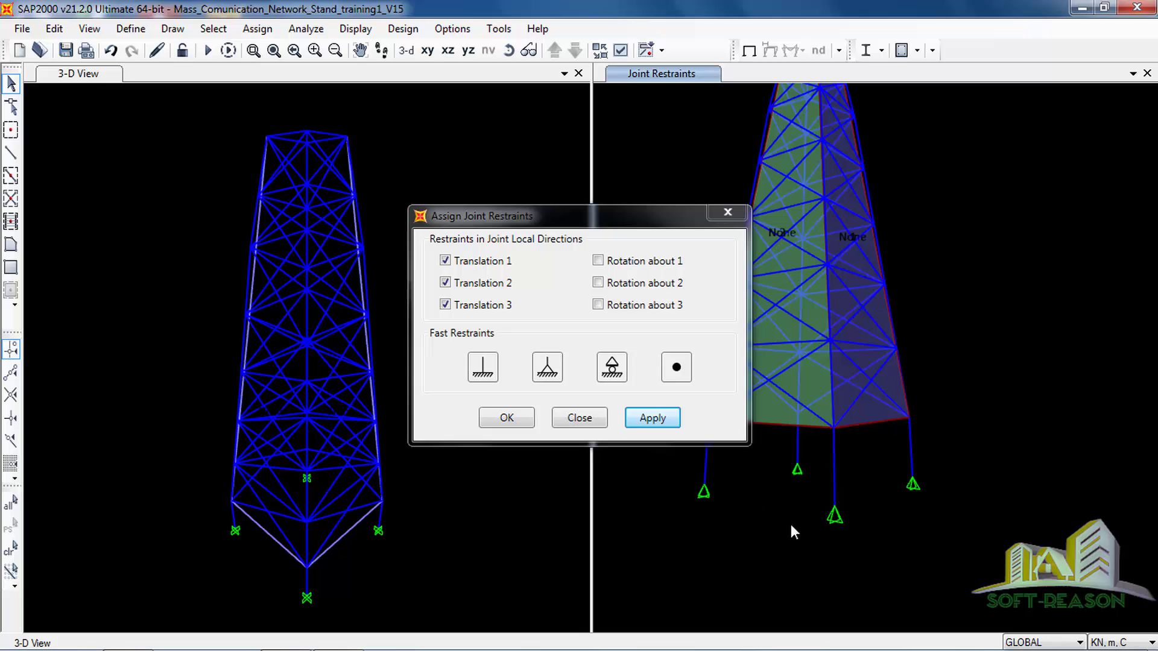
click(507, 418)
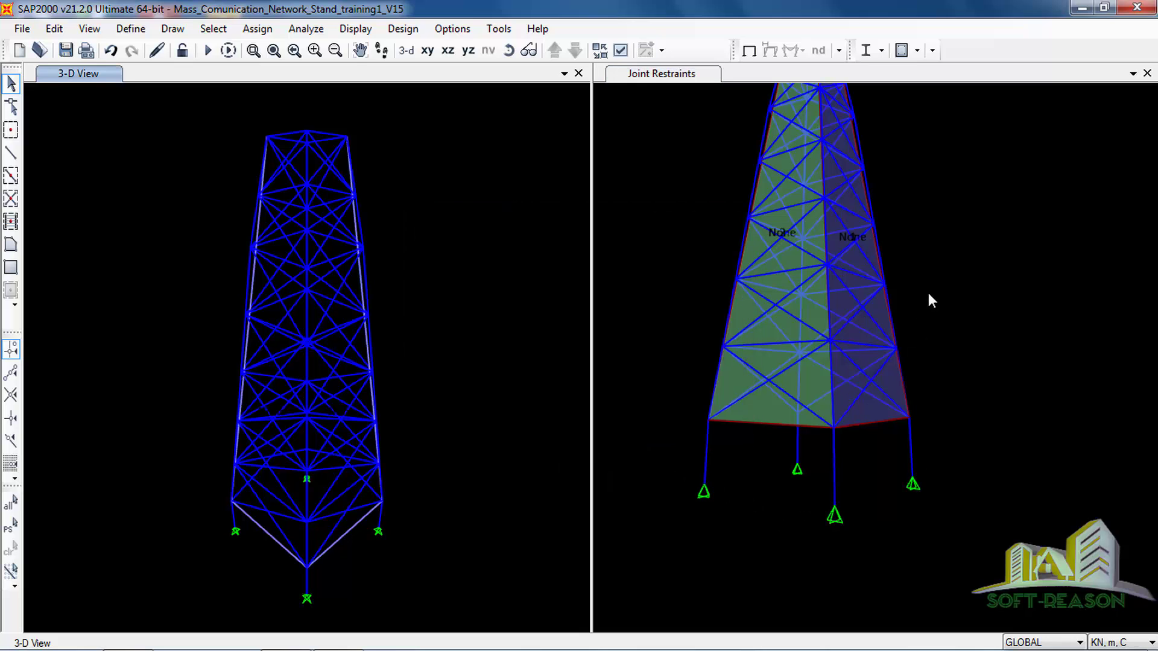
scroll(884, 367, down, 5)
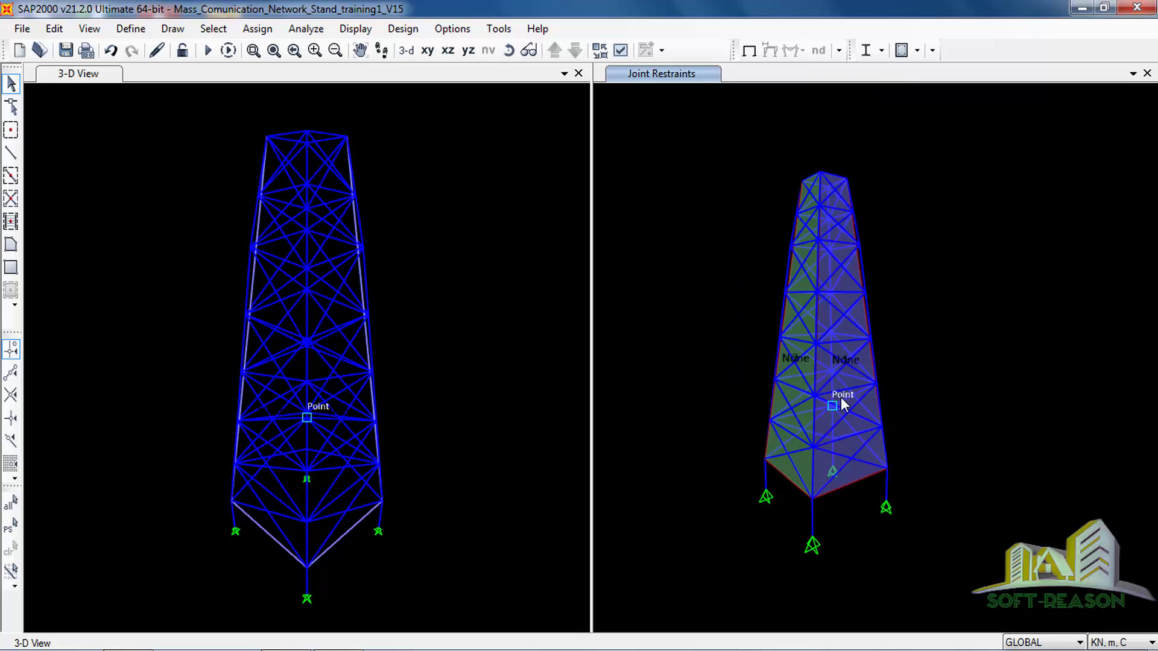
shift+middle_drag(842, 404, 699, 260)
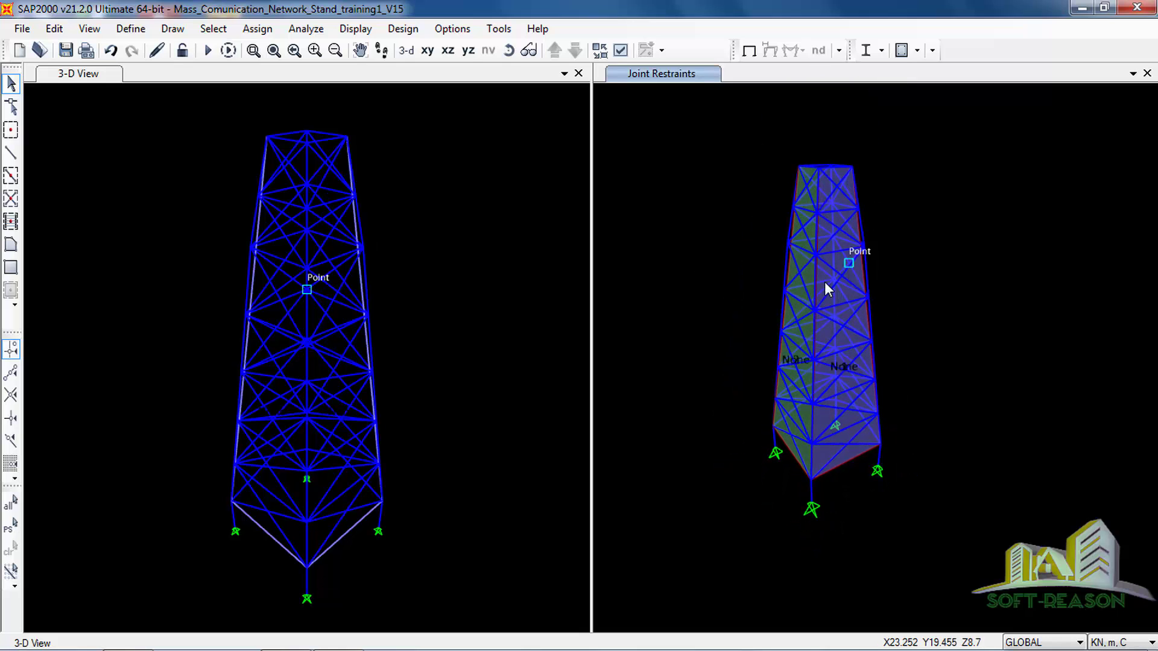